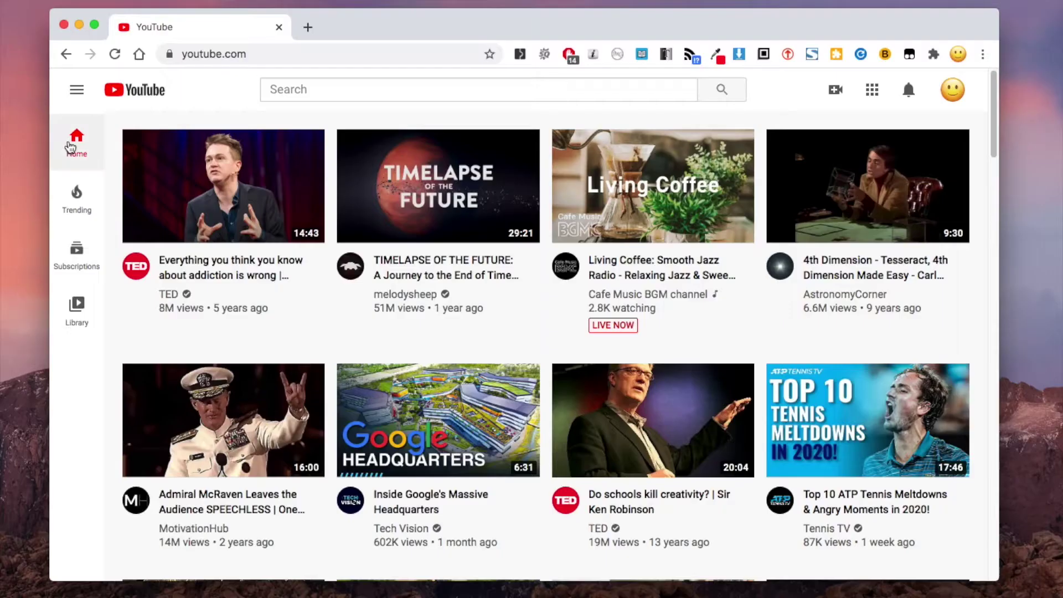
Choose Don't recommend channel for the 'Pretending to Put My Dog on a Diet' video.
scroll(179, 343, down, 5)
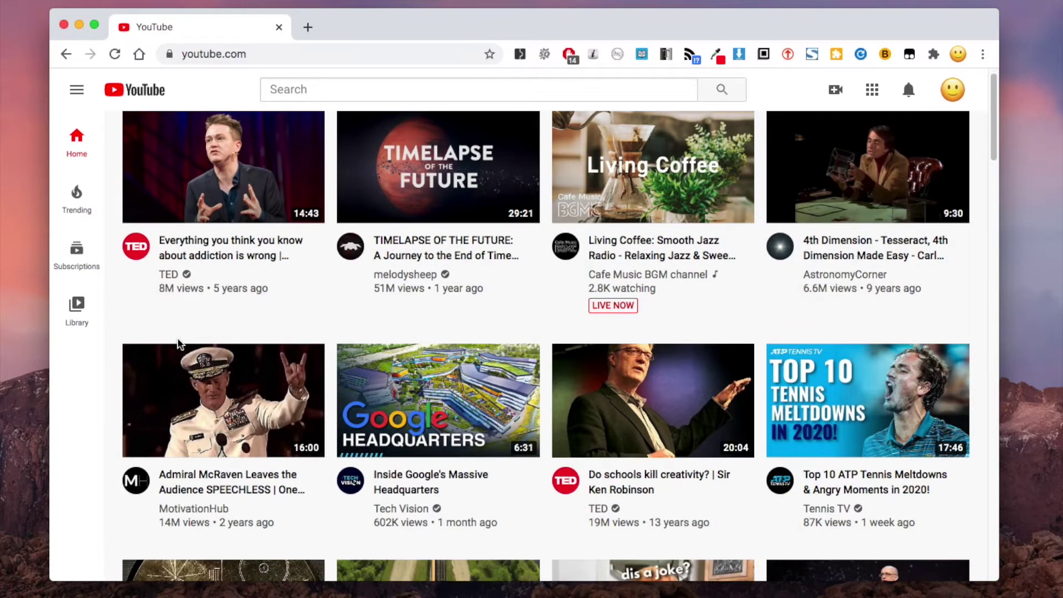
scroll(178, 344, down, 4)
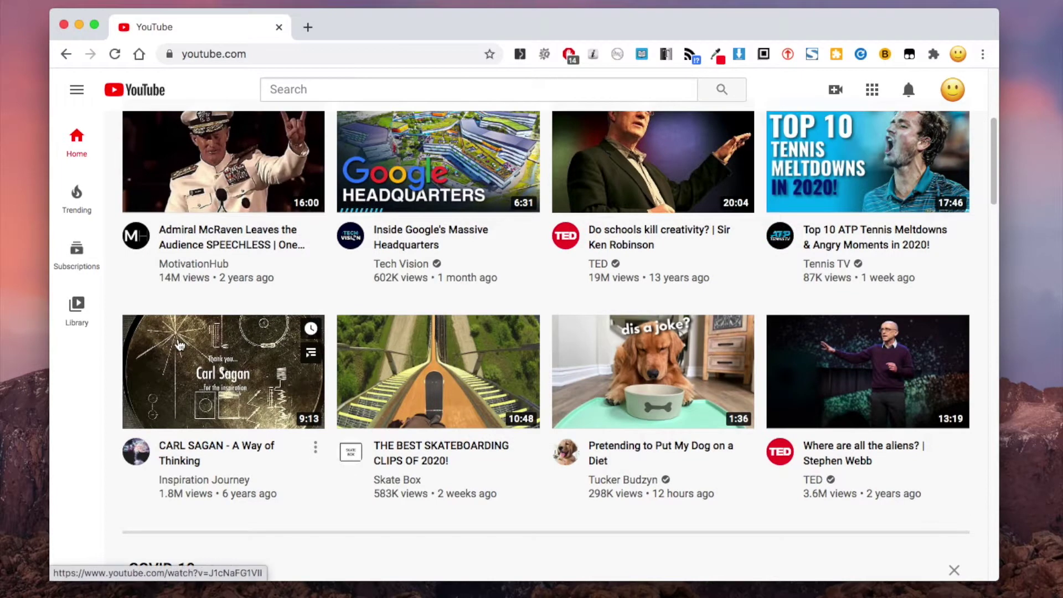
scroll(178, 343, down, 1)
mouse_move(717, 360)
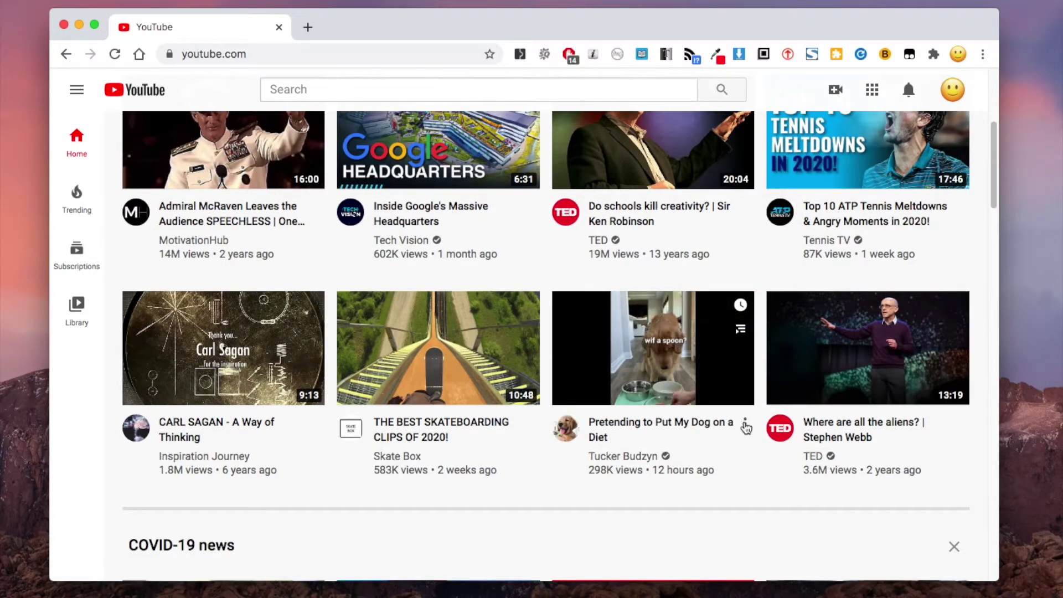
click(745, 424)
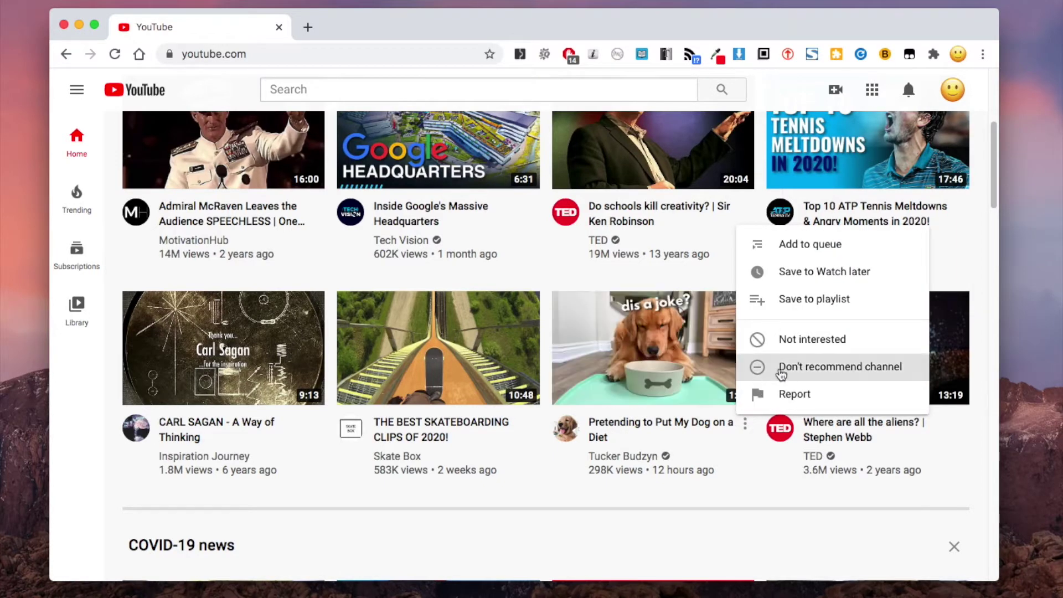
click(781, 375)
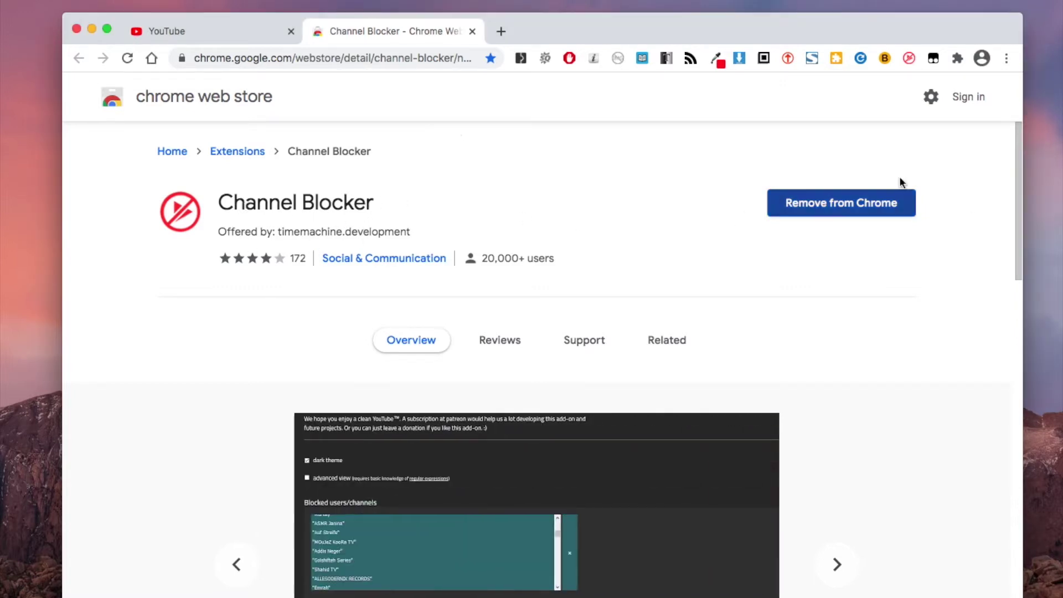
Read the Channel Blocker store overview, then go back to the YouTube home page.
drag(1016, 137, 1021, 360)
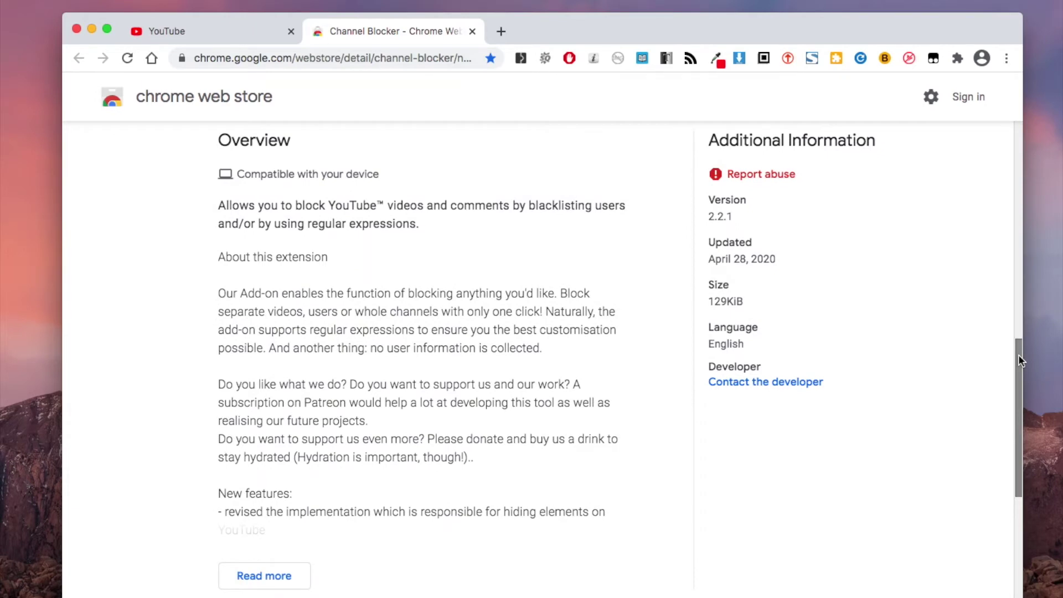
click(237, 34)
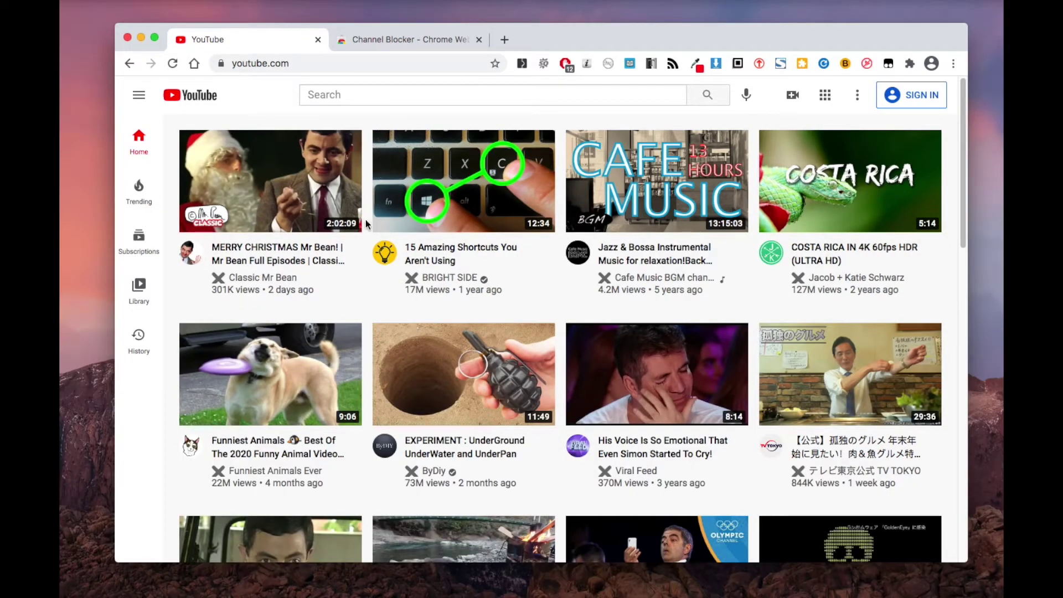
Block the Classic Mr Bean, BRIGHT SIDE and Cafe Music BGM channels with Channel Blocker's X.
click(218, 283)
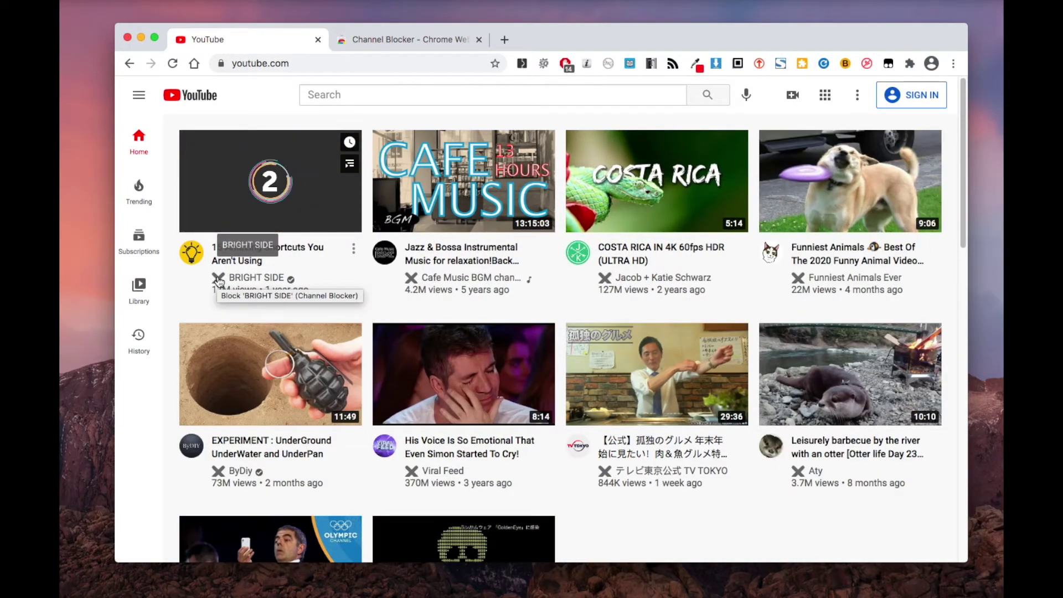
click(219, 283)
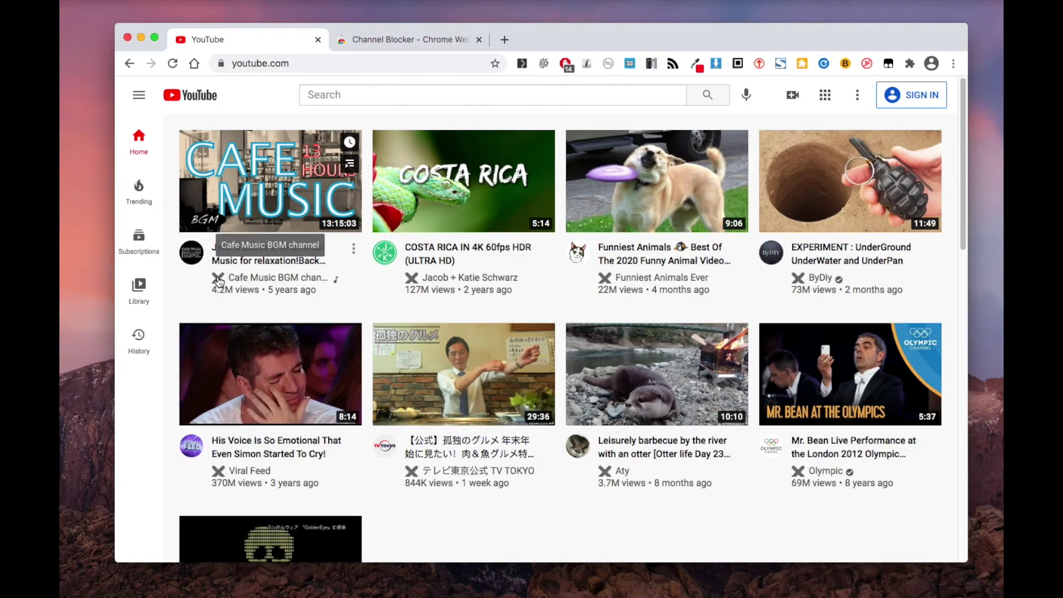
click(219, 282)
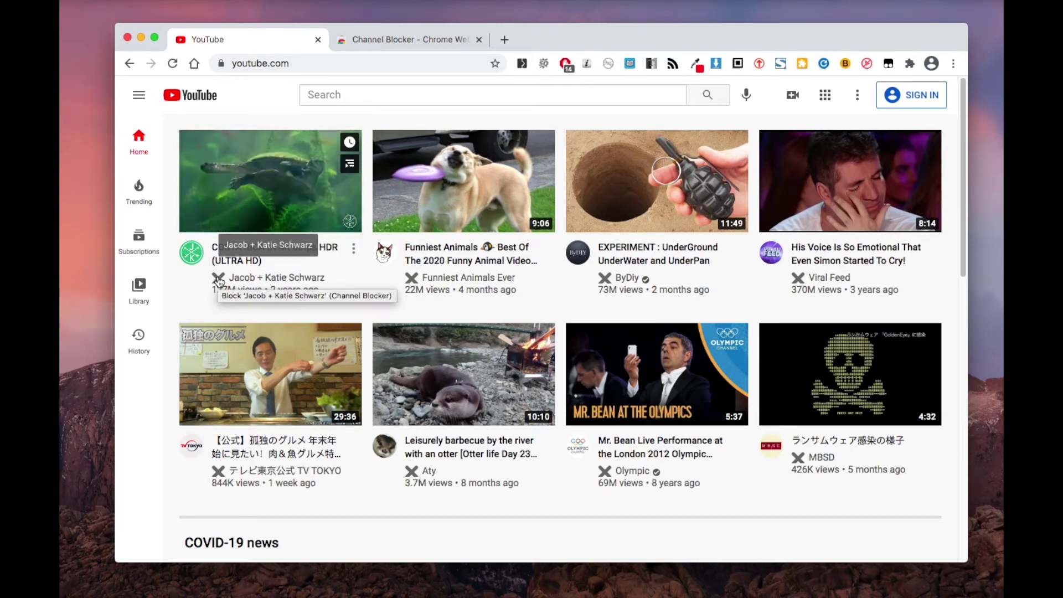
click(349, 94)
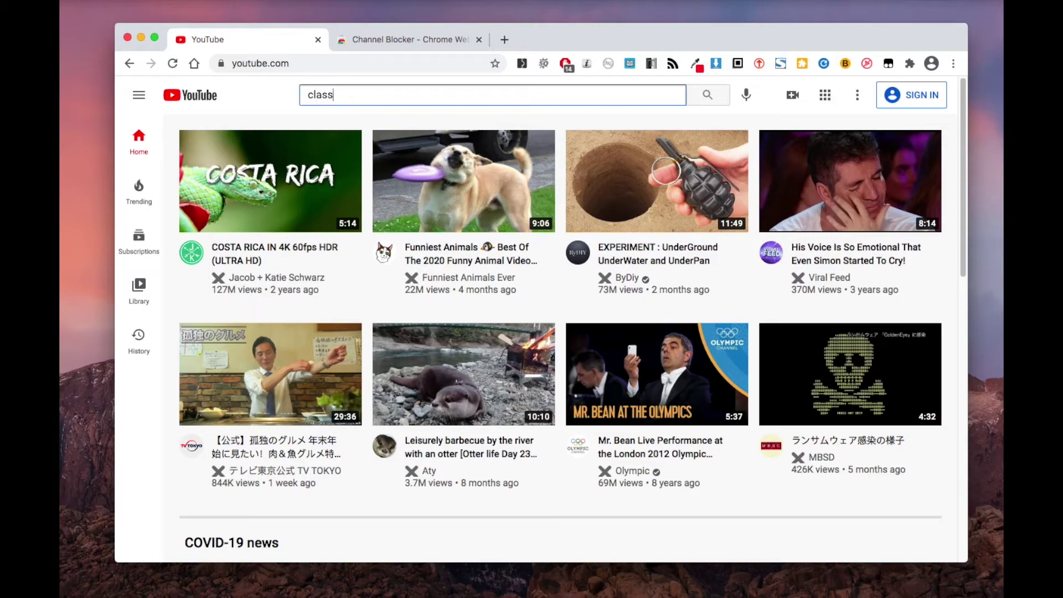
Search YouTube for 'classic mr bean' and select the JUDO Bean video title in the results.
text(classic mr bean)
key(Return)
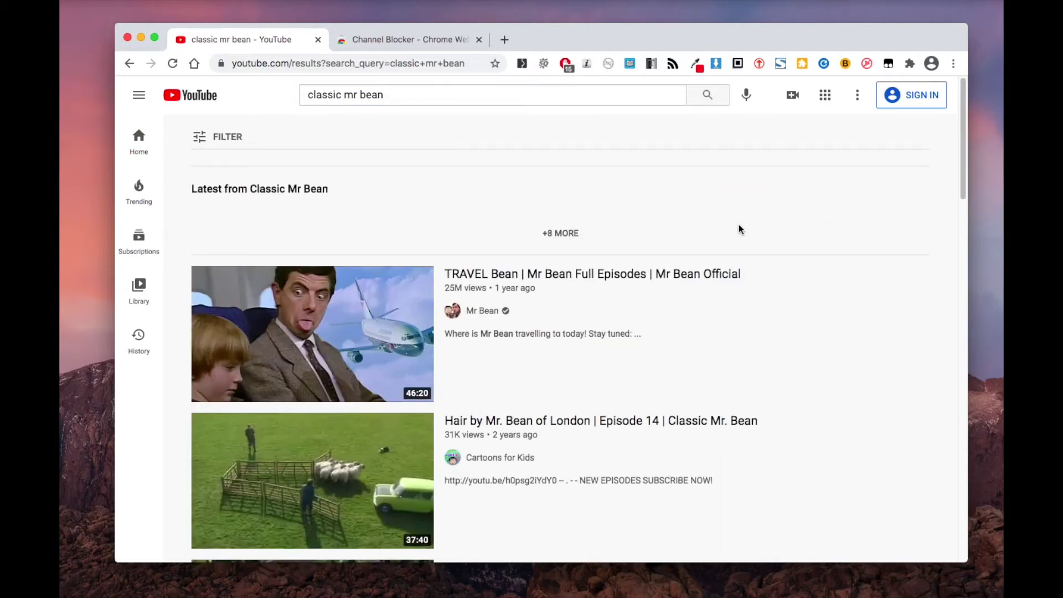
scroll(740, 229, down, 3)
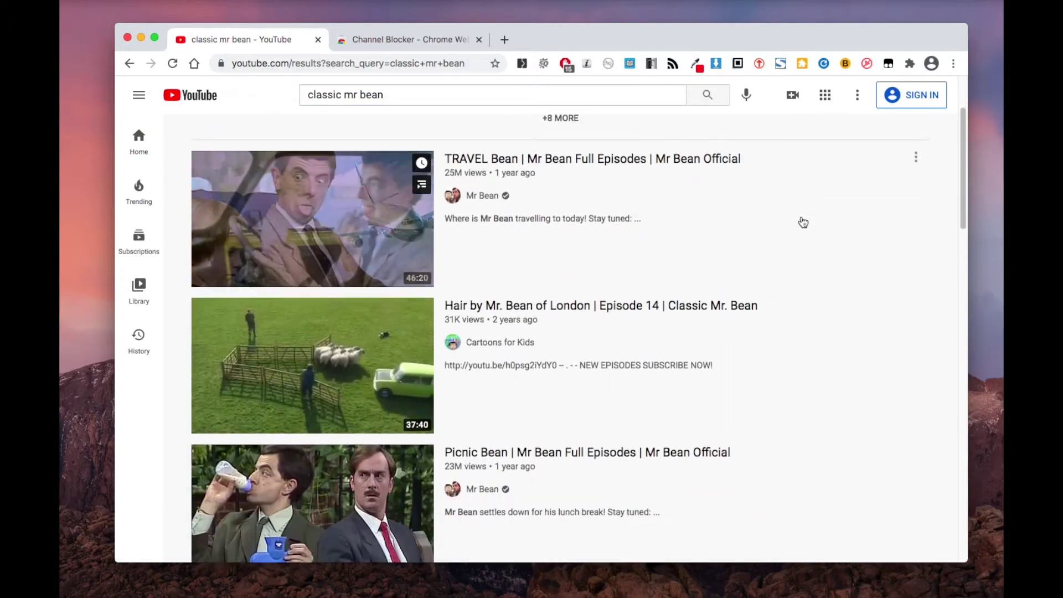
scroll(803, 222, down, 5)
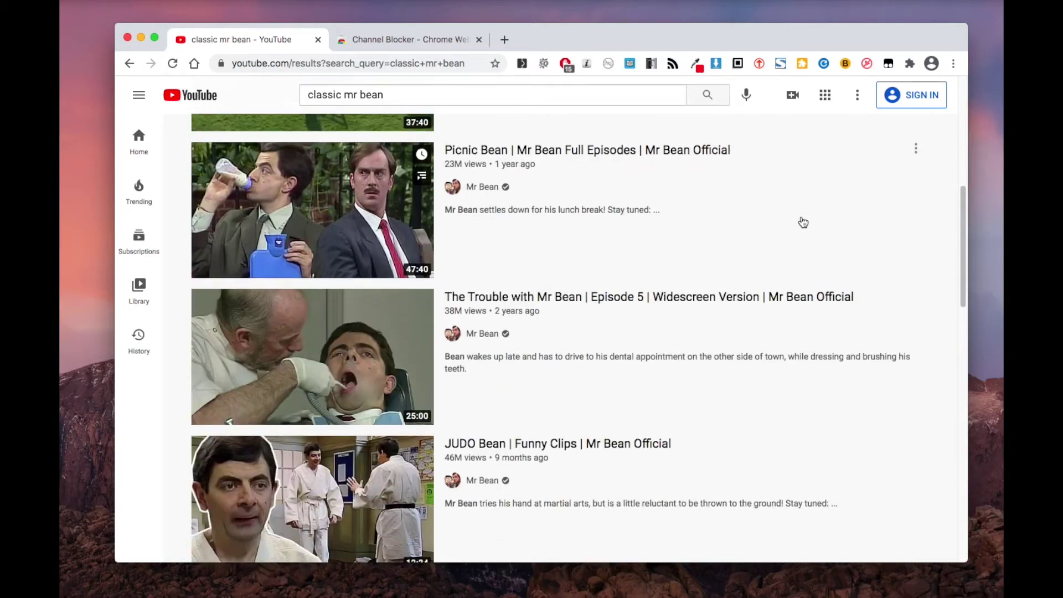
scroll(803, 222, down, 4)
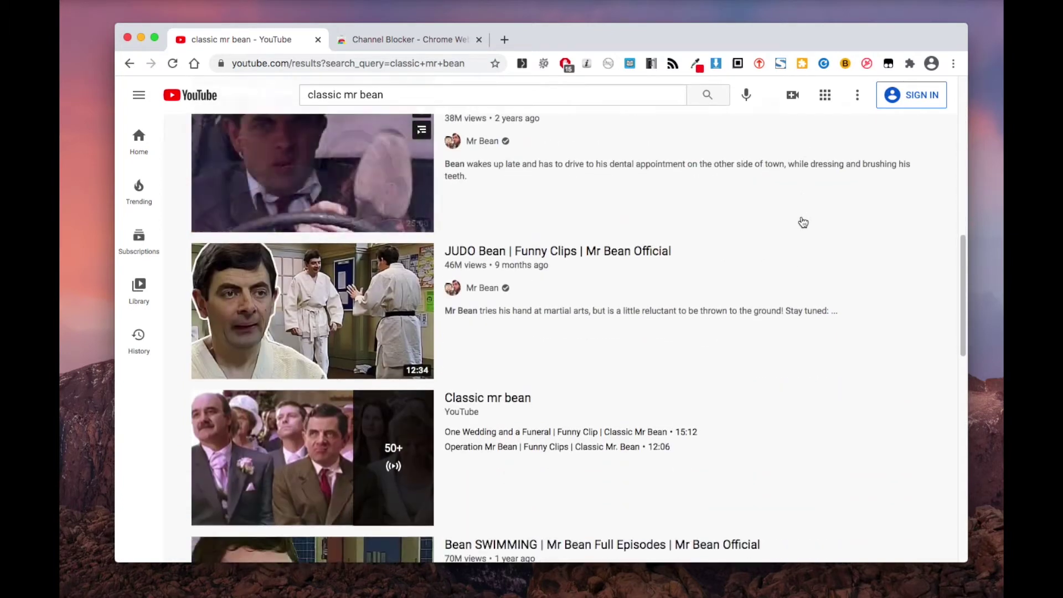
triple_click(493, 254)
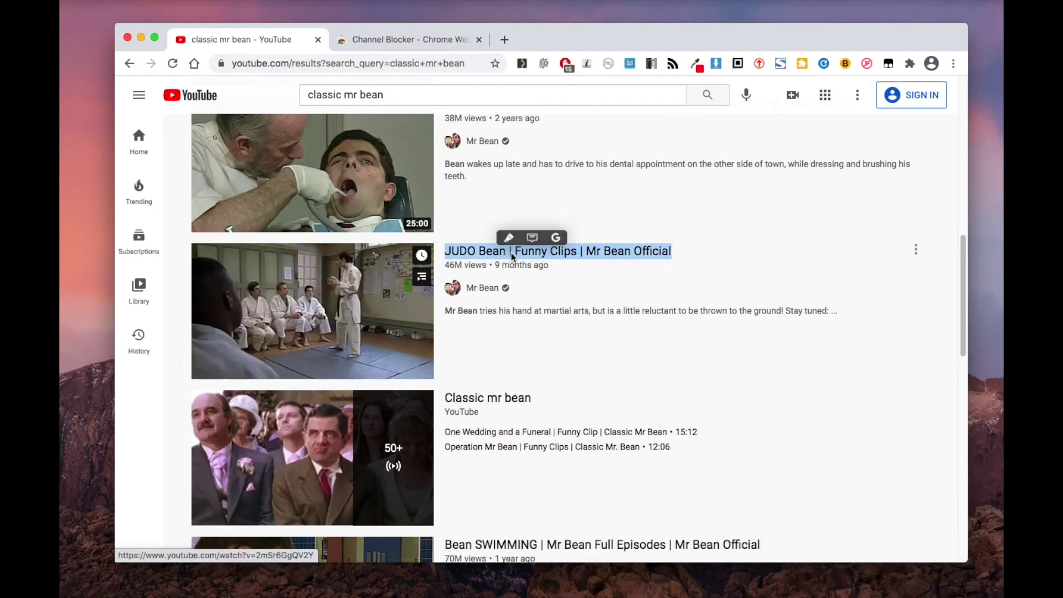
Open the JUDO Bean video in a new tab and block the Mr Bean channel there.
right_click(510, 253)
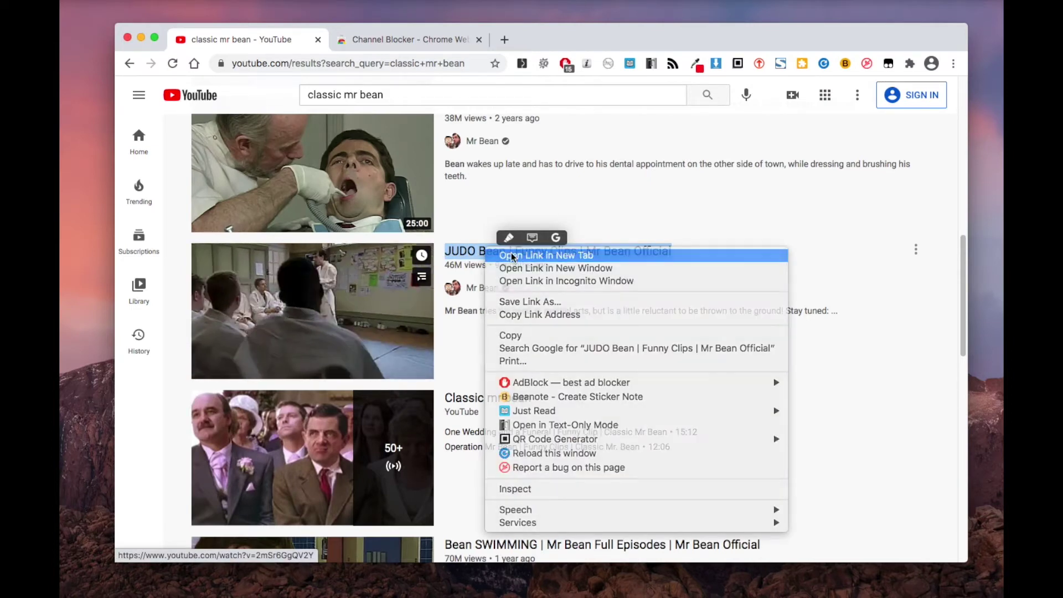
click(512, 256)
click(368, 44)
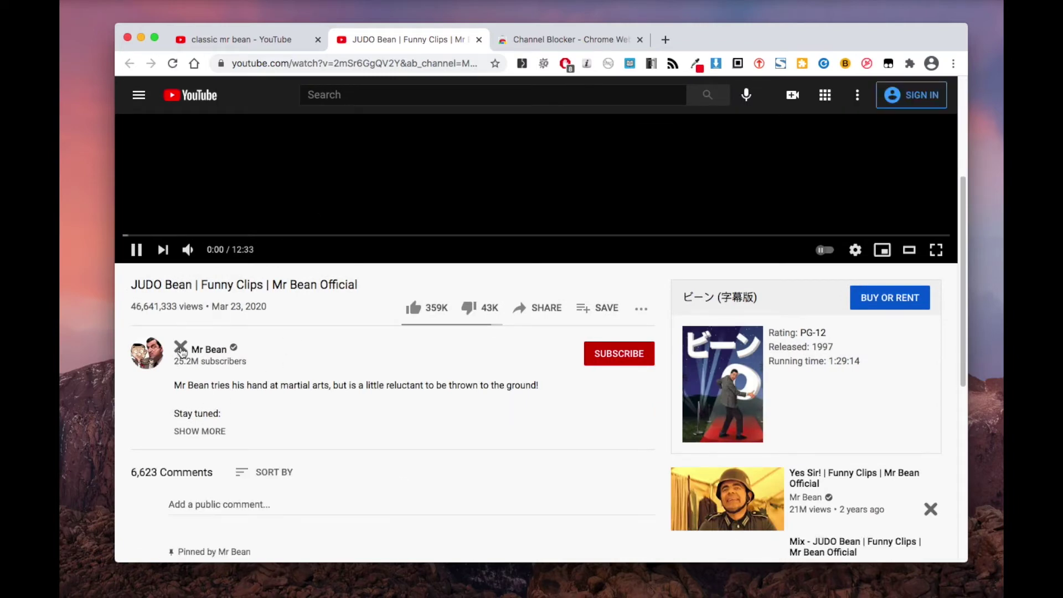
click(181, 348)
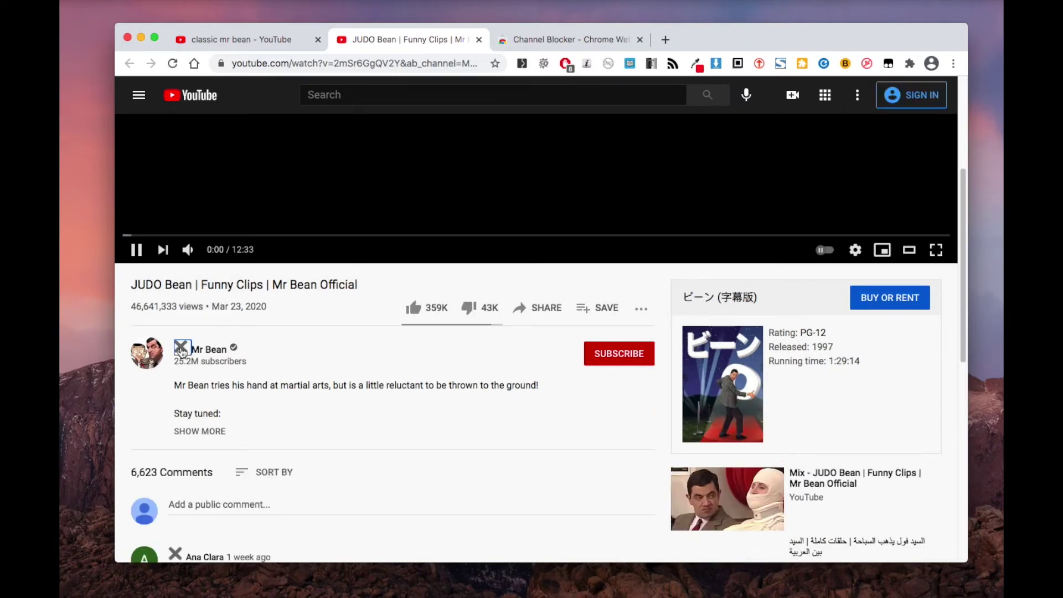
Change the search from 'classic mr bean' to 'mr bean' and browse the results.
click(271, 40)
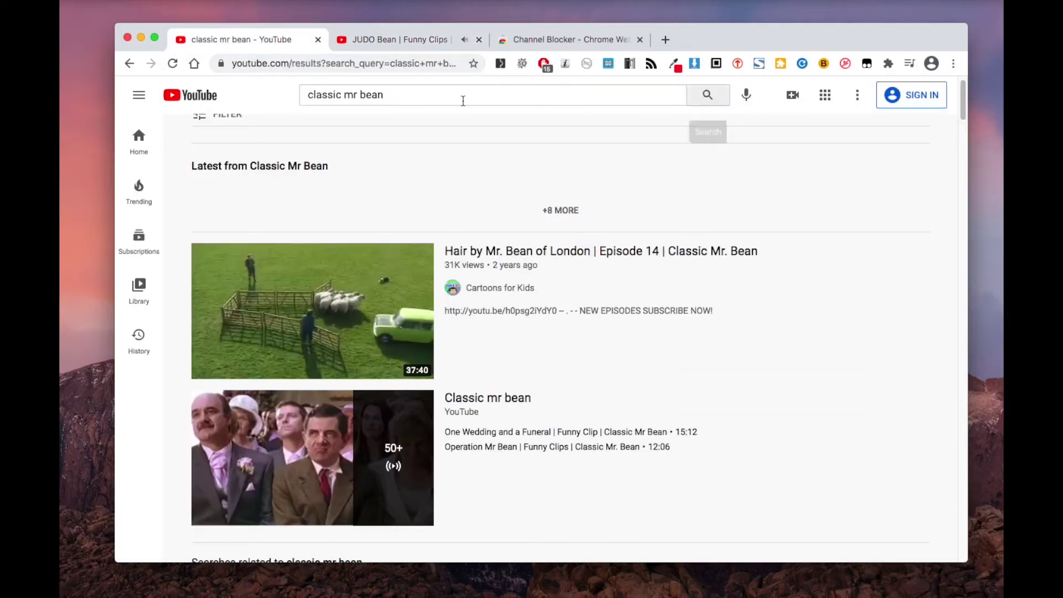
drag(345, 95, 261, 83)
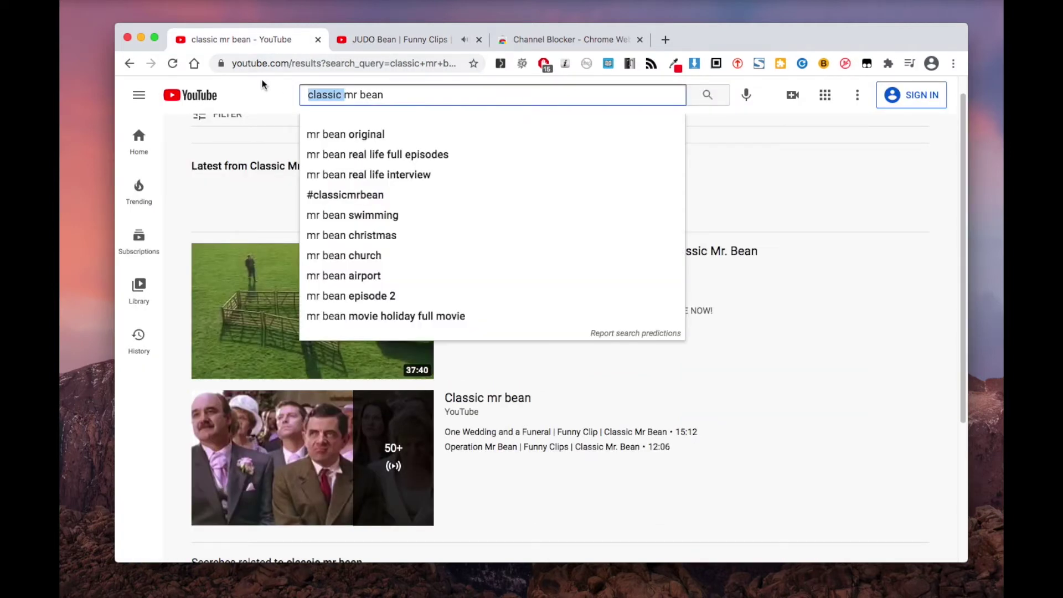
key(BackSpace)
key(Return)
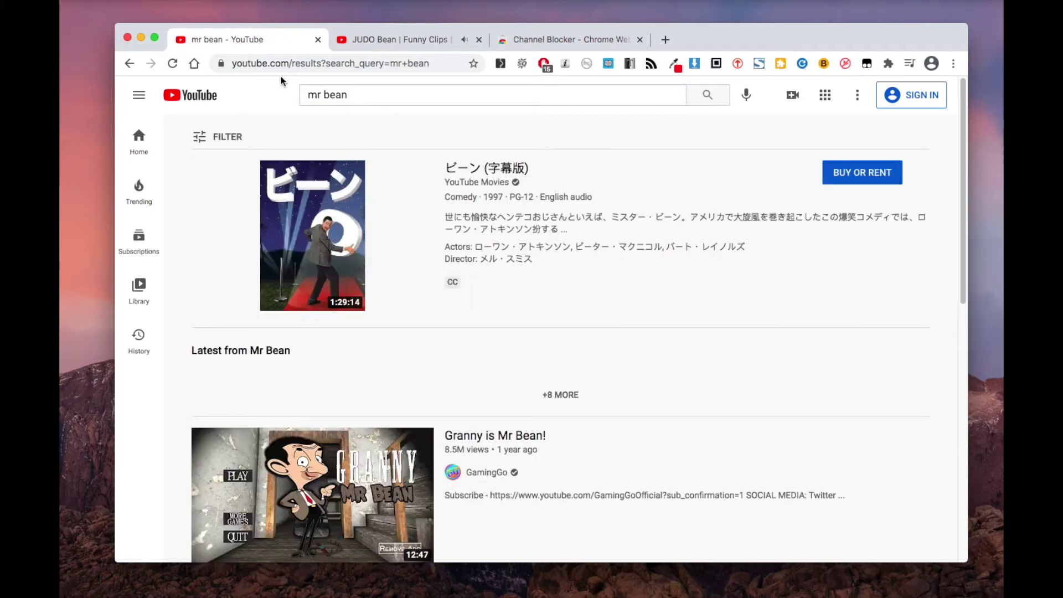
scroll(702, 311, down, 10)
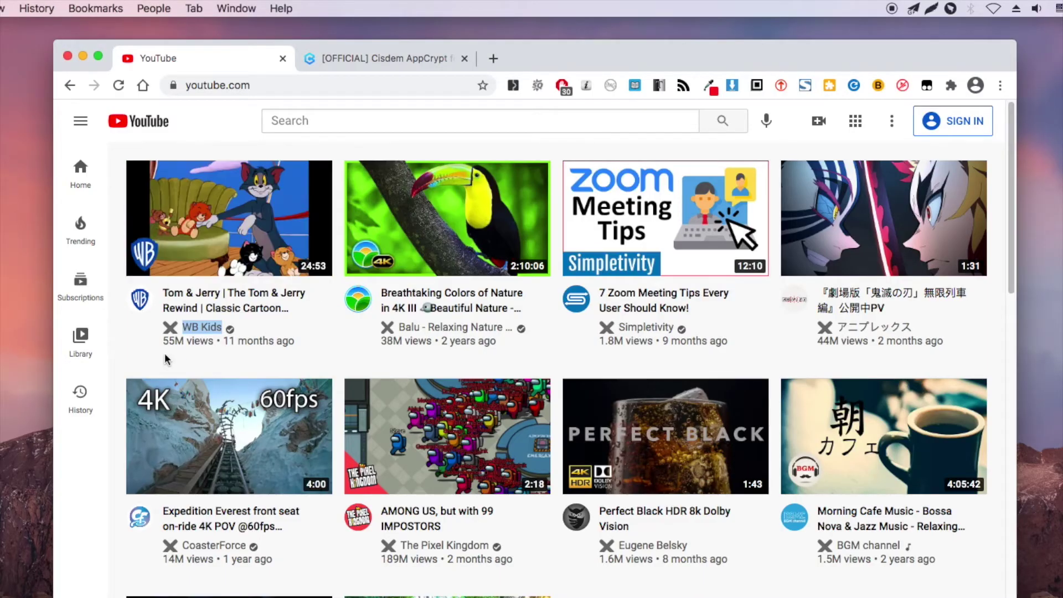
Open the WB Kids channel in a new tab, copy its URL, and minimize Chrome.
right_click(203, 327)
click(233, 333)
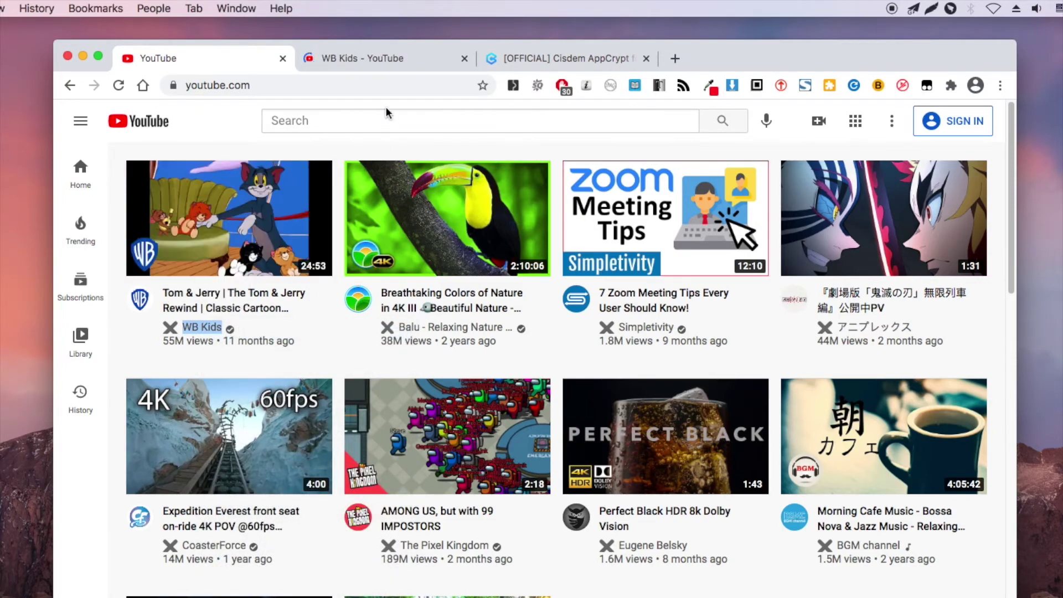
click(388, 59)
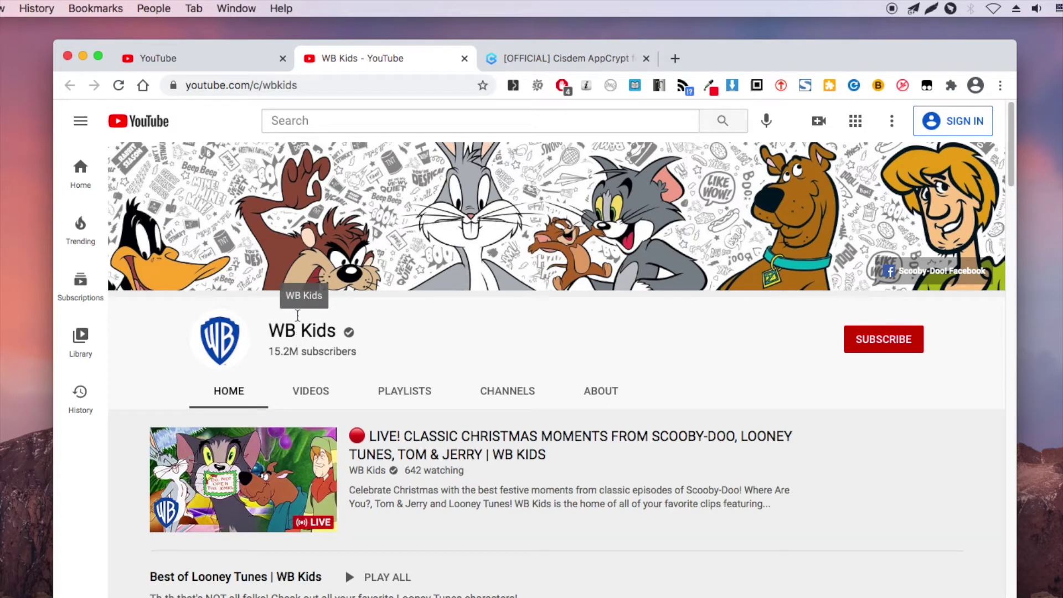
click(349, 85)
right_click(261, 84)
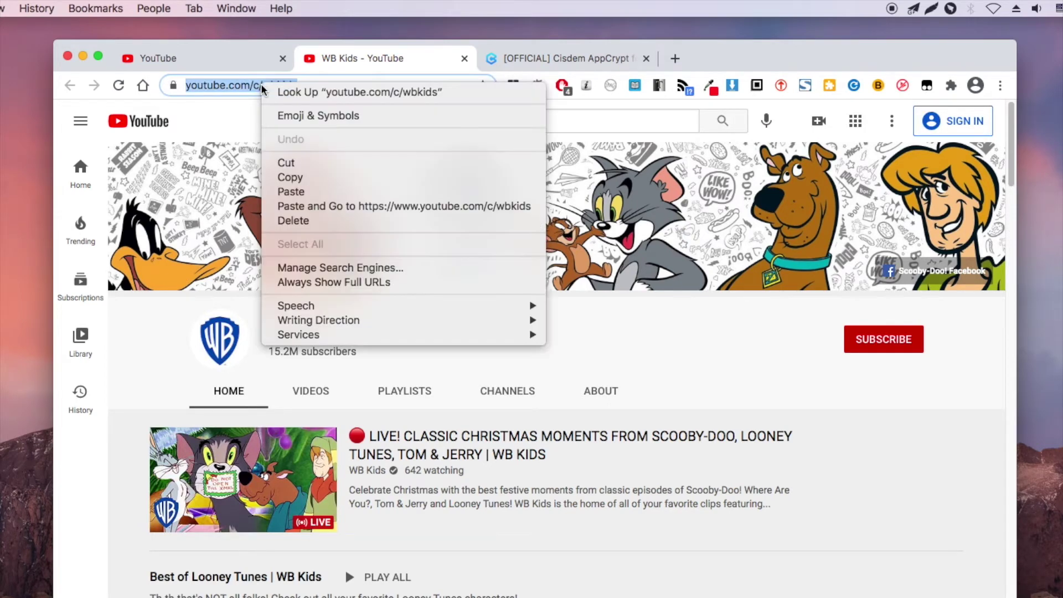
click(304, 177)
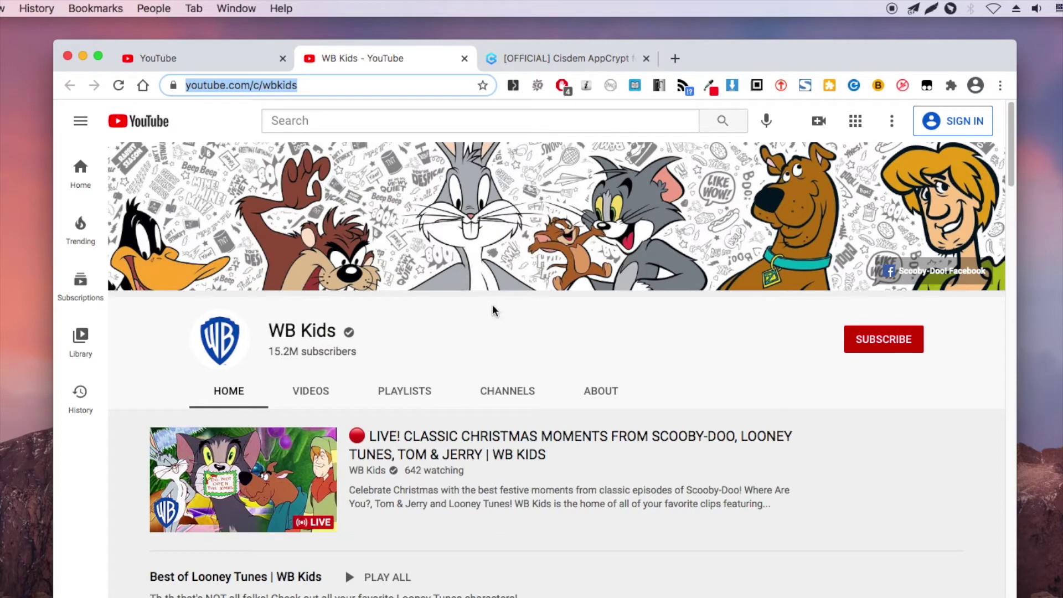
click(552, 57)
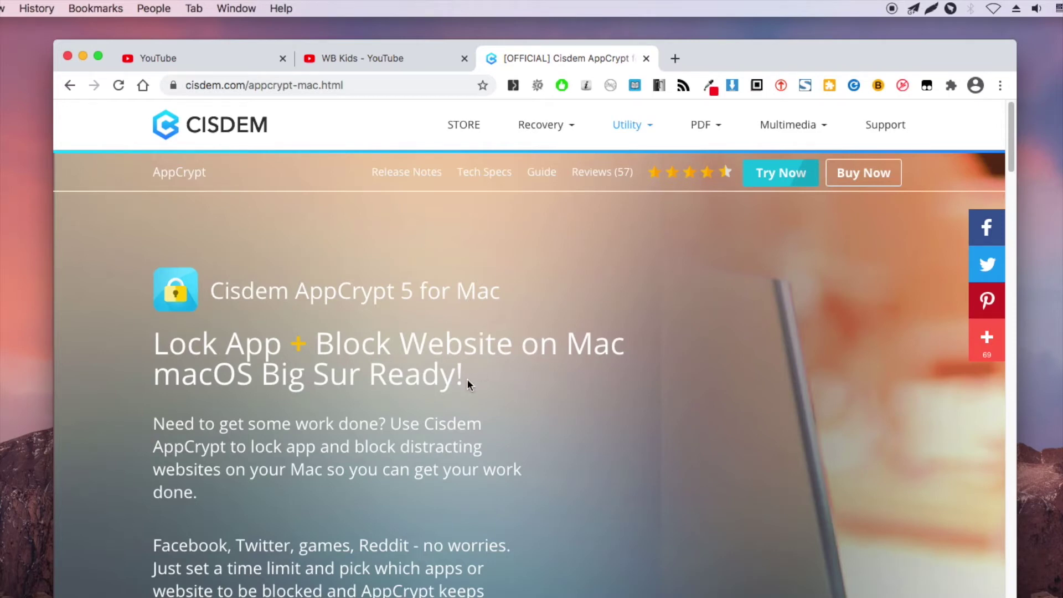
click(82, 56)
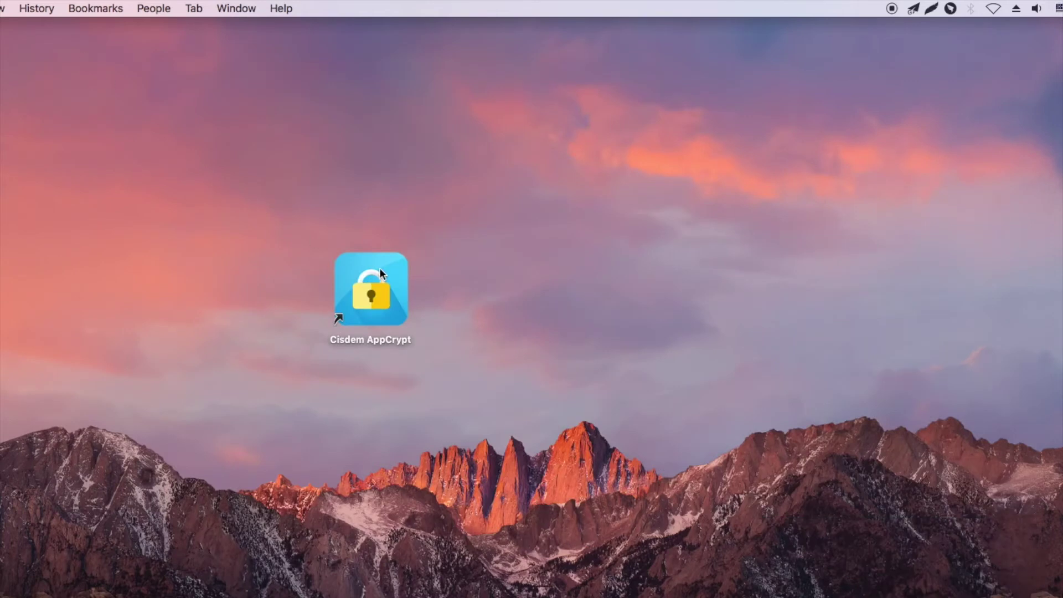
Launch Cisdem AppCrypt from its desktop shortcut and dismiss the software update prompt.
click(380, 267)
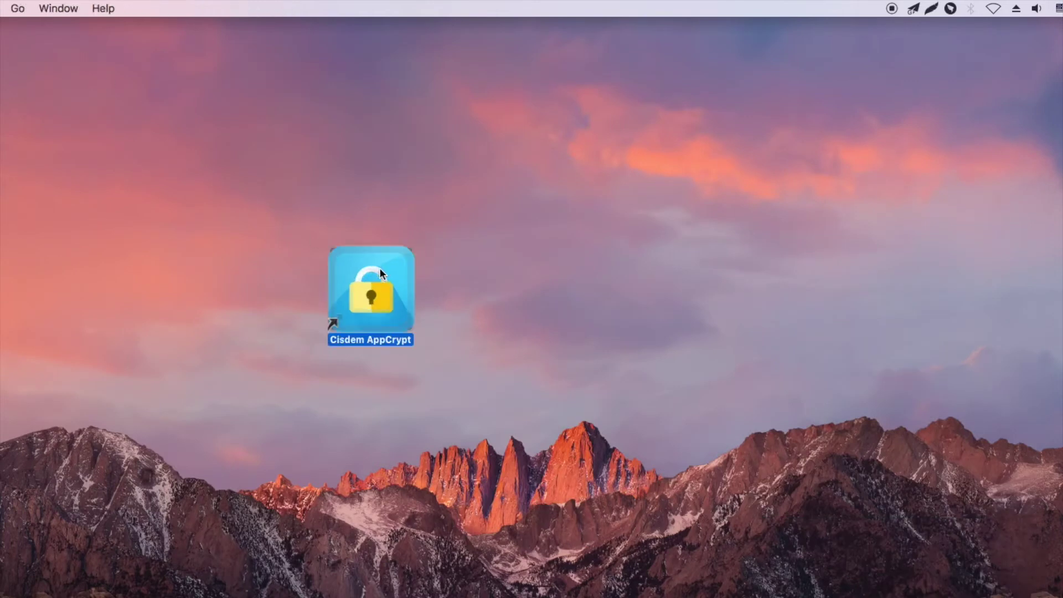
double_click(380, 268)
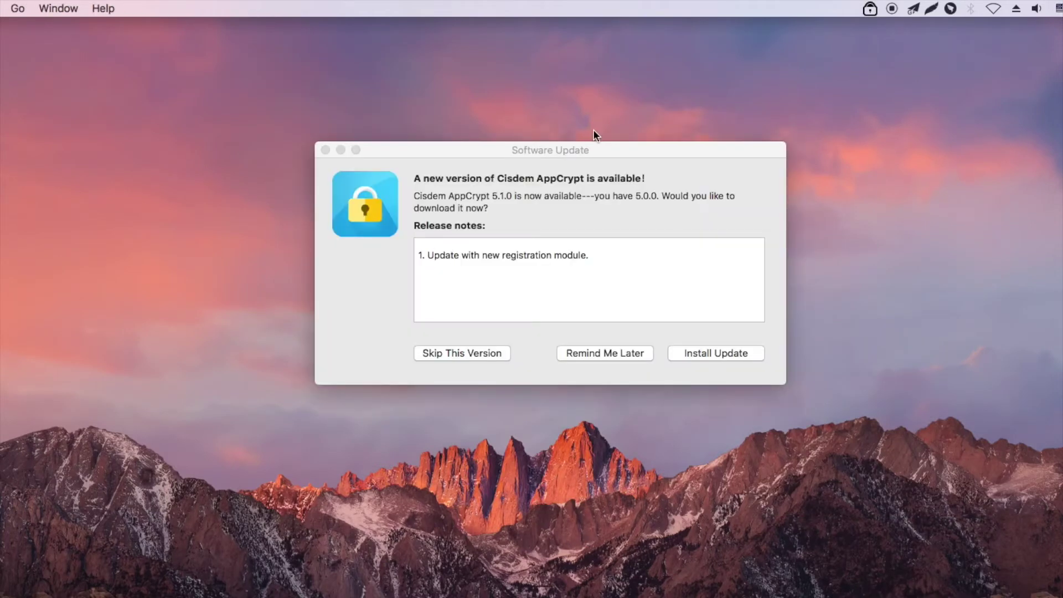
click(634, 356)
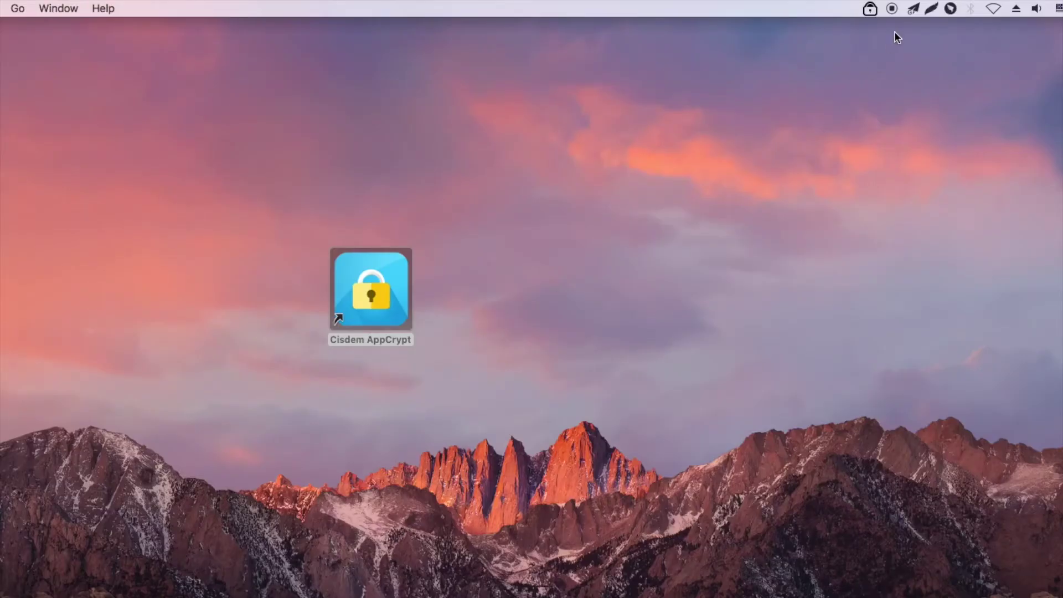
Unlock AppCrypt's main window with the app password and open the WebBlock list.
click(871, 9)
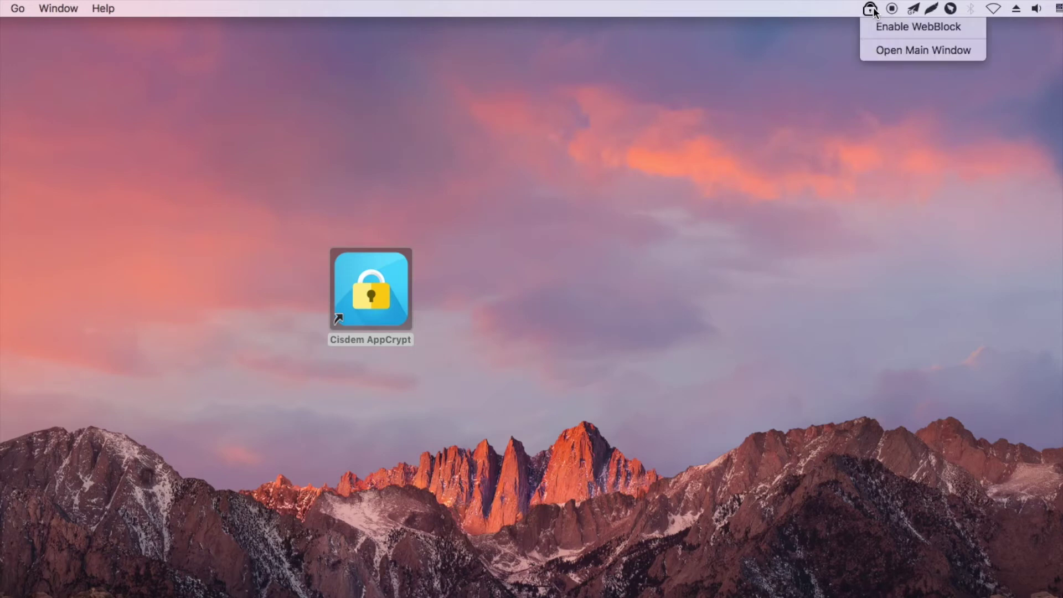
click(876, 51)
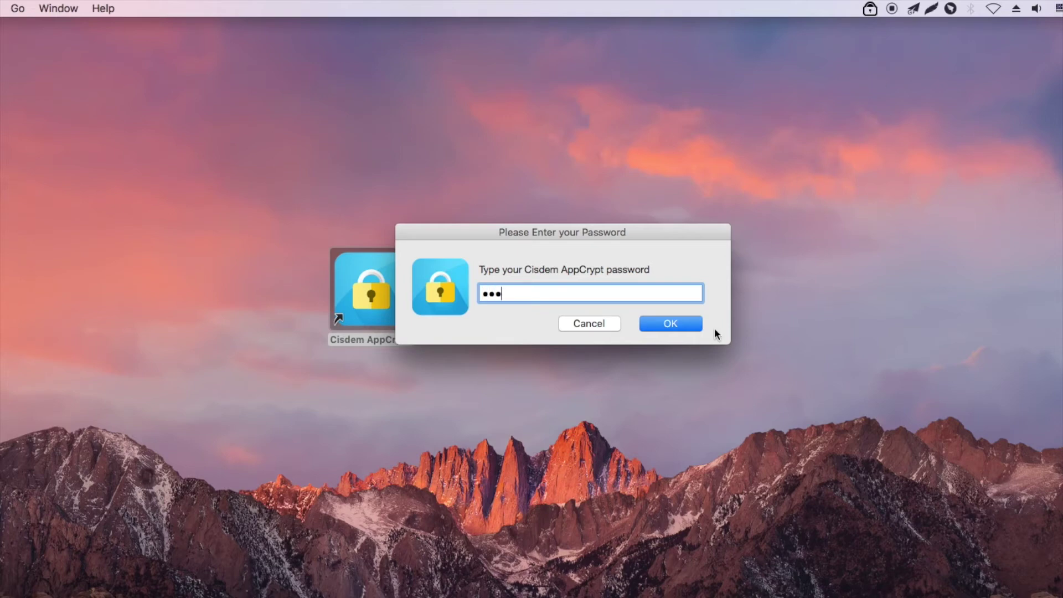
click(691, 329)
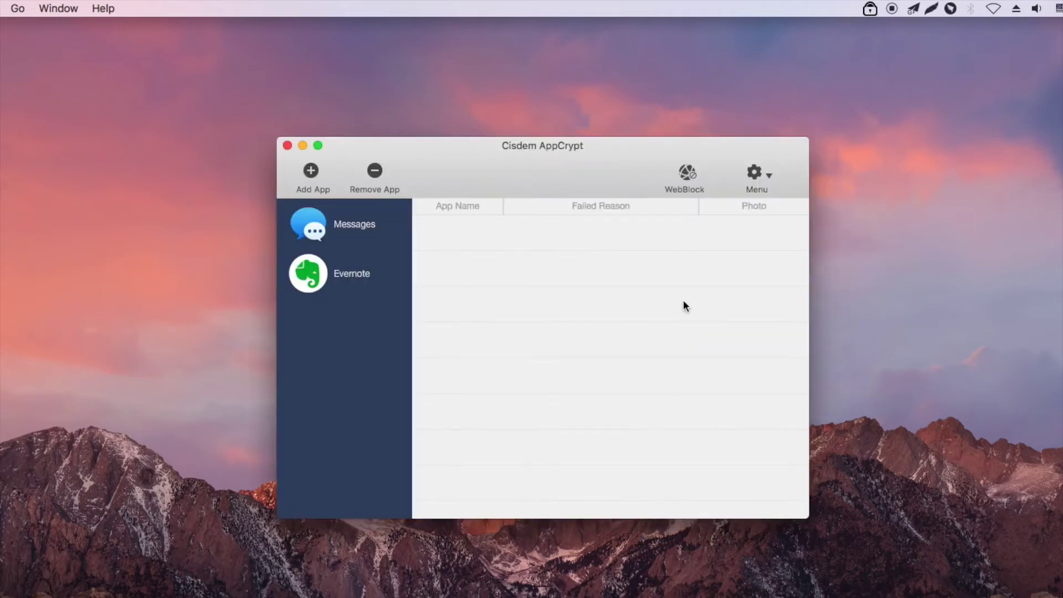
click(685, 177)
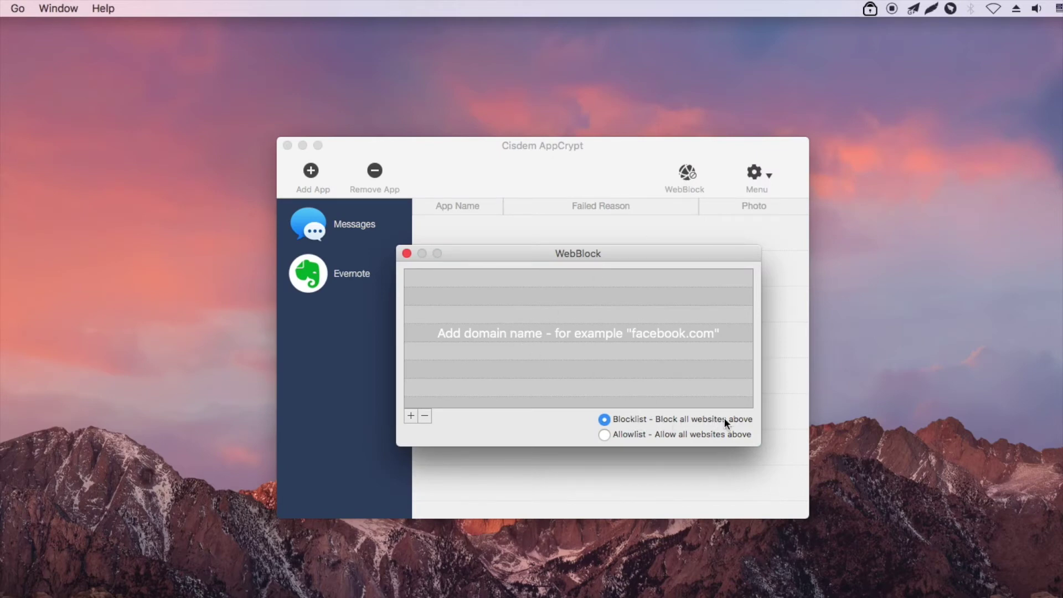
Add the pasted WB Kids address youtube.com/c/wbkids as a new WebBlock entry.
click(411, 416)
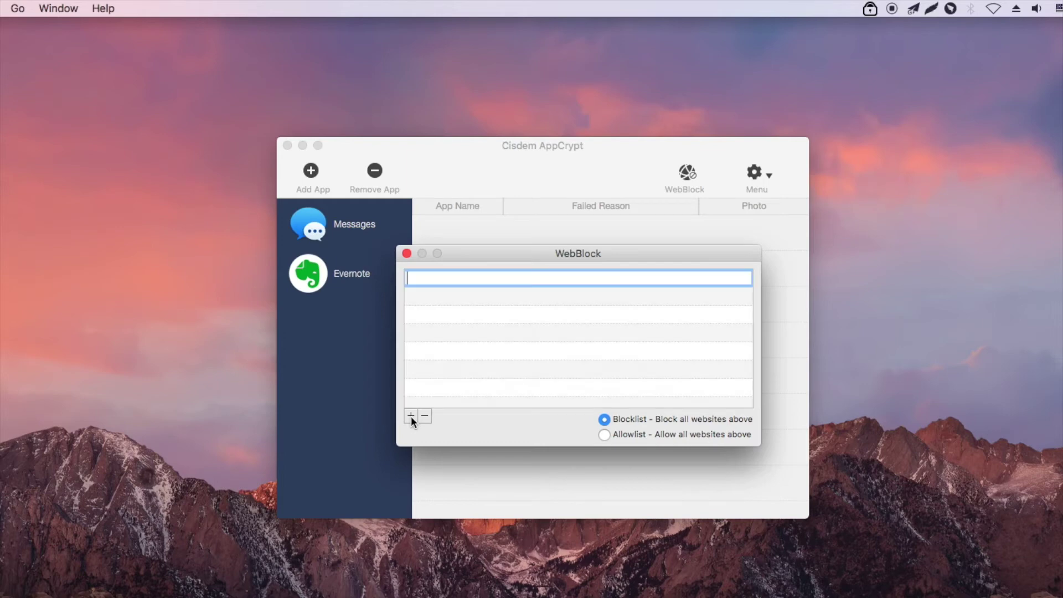
key(super+v)
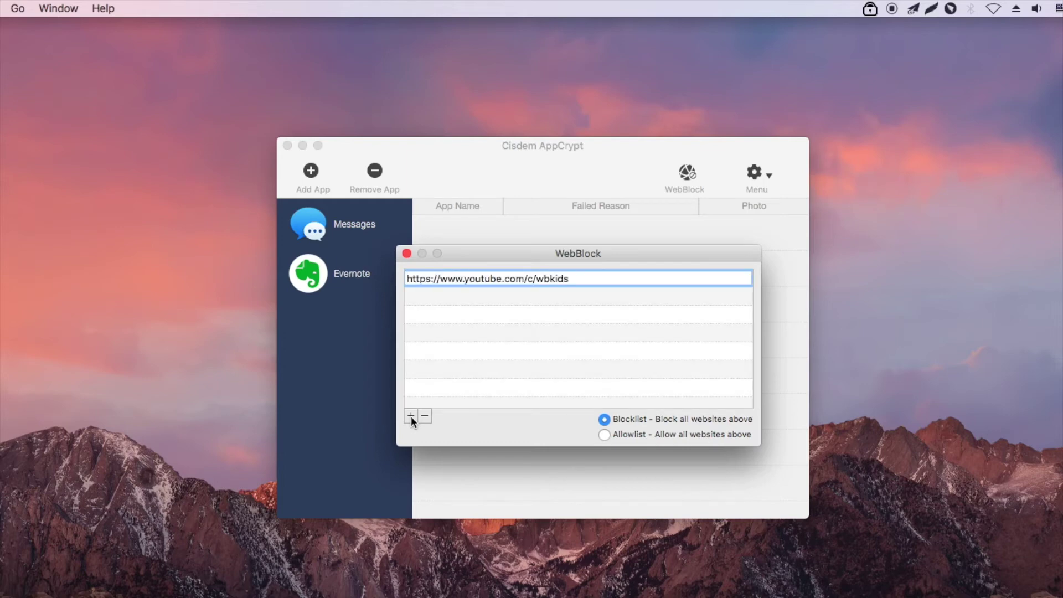
key(Return)
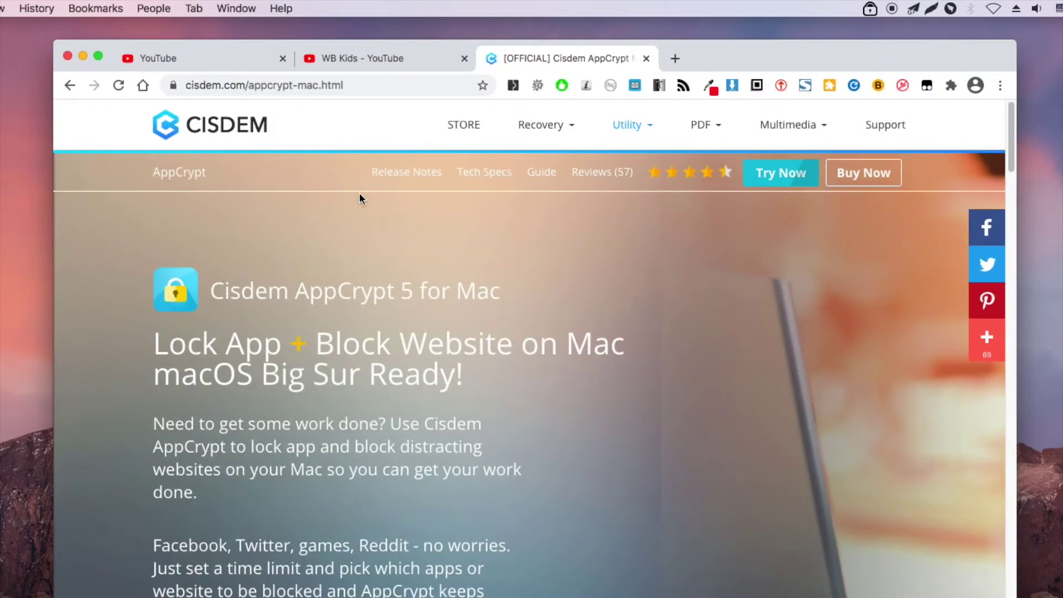
Verify both the existing WB Kids tab and a newly opened WB Kids link show AppCrypt's blocked page.
click(377, 59)
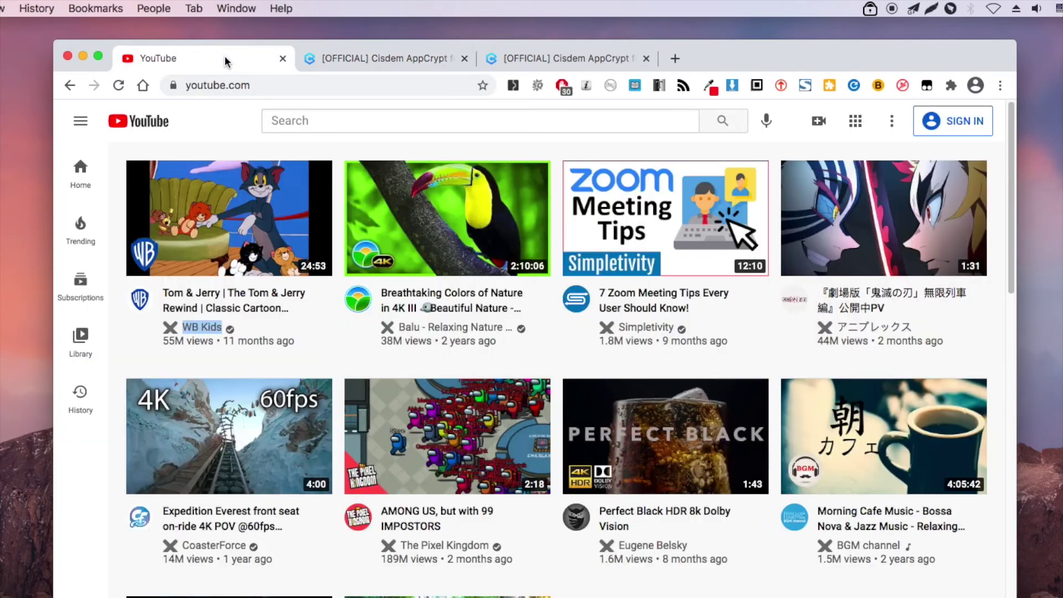
right_click(200, 327)
click(244, 330)
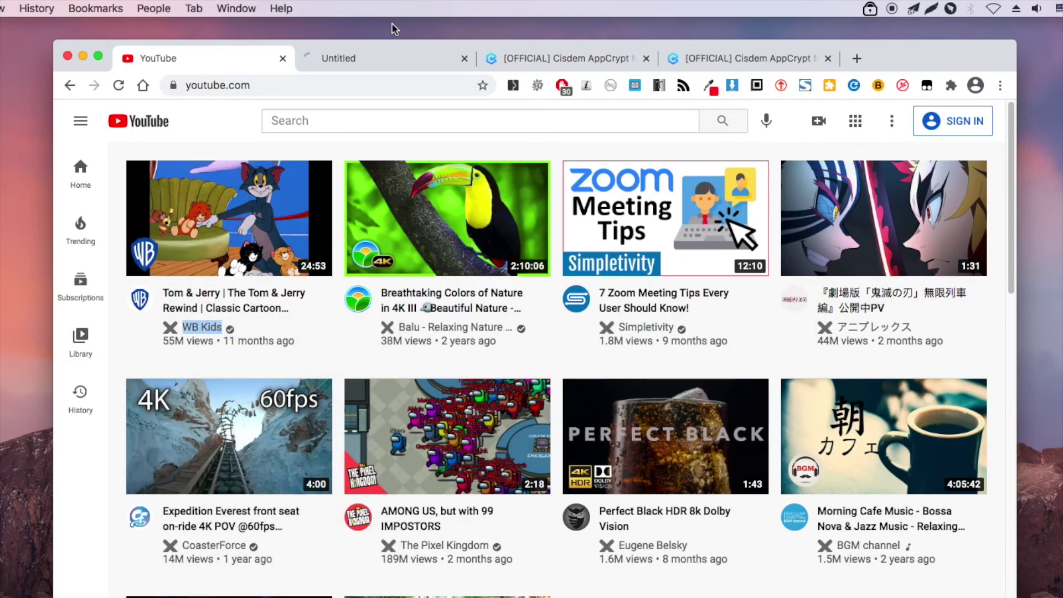
click(381, 60)
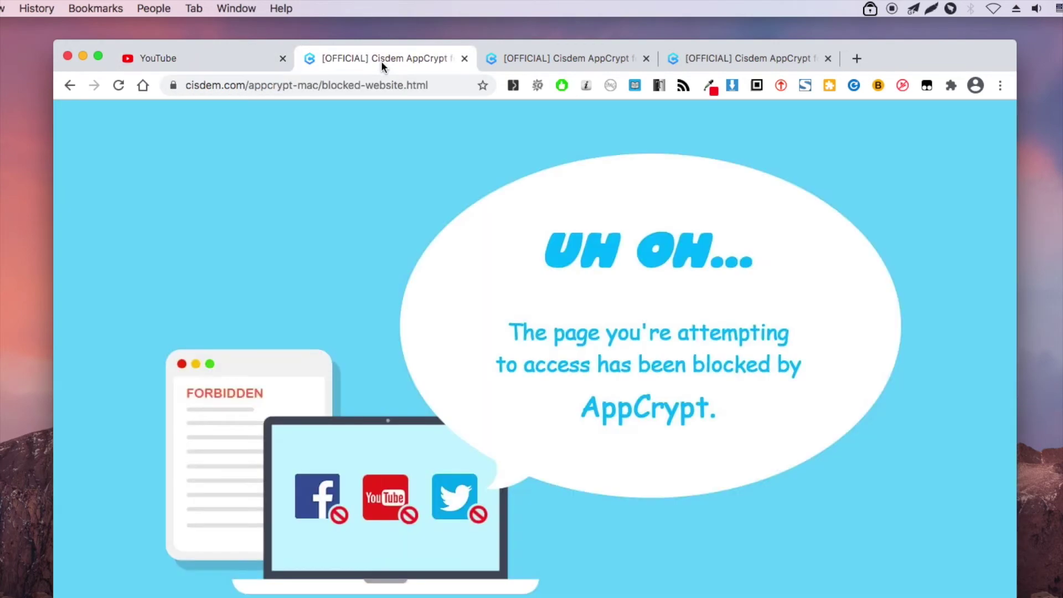
Disable WebBlock from AppCrypt's menu-bar icon, confirming with the app password.
click(870, 10)
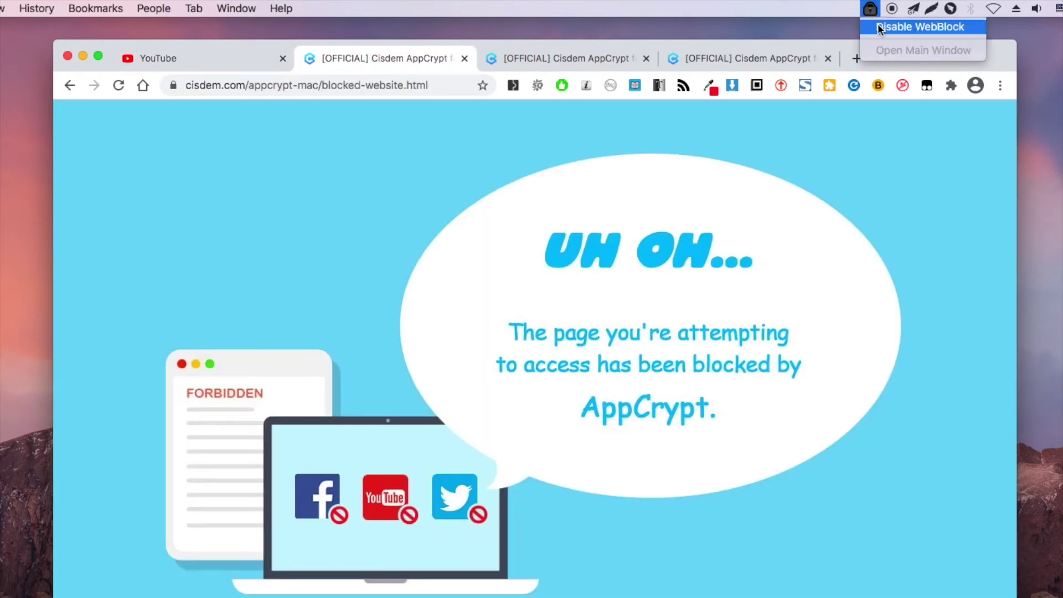
click(880, 28)
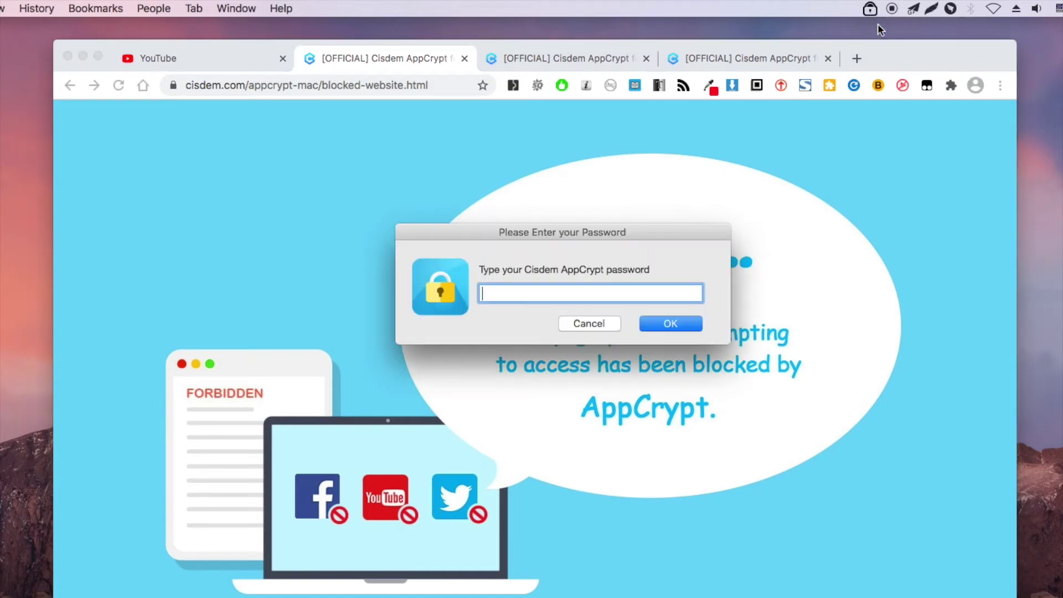
text(123)
click(688, 329)
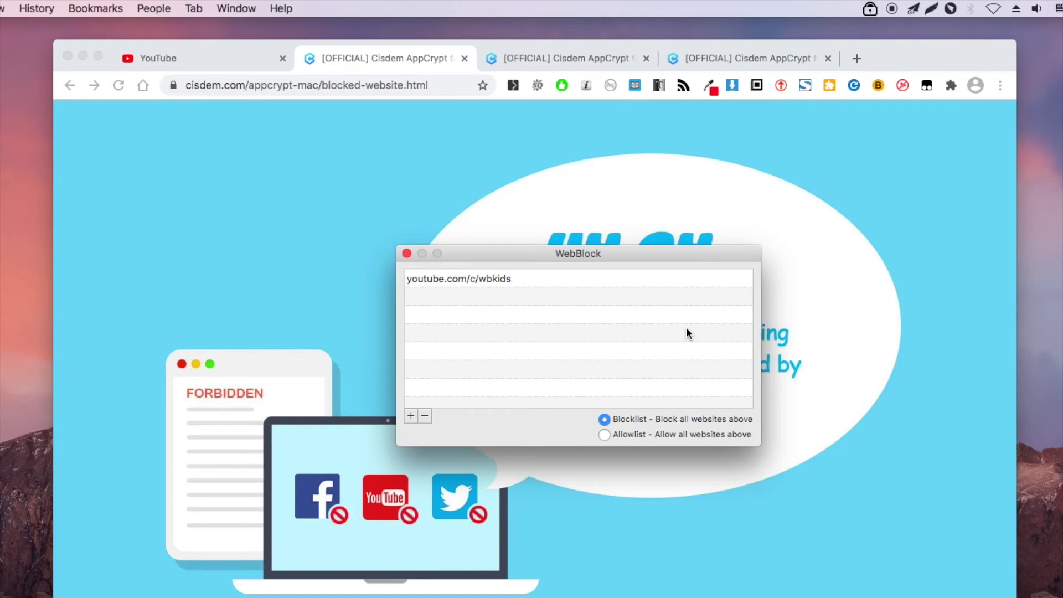
Remove youtube.com/c/wbkids from the blocklist and return to Chrome's YouTube home tab.
click(505, 278)
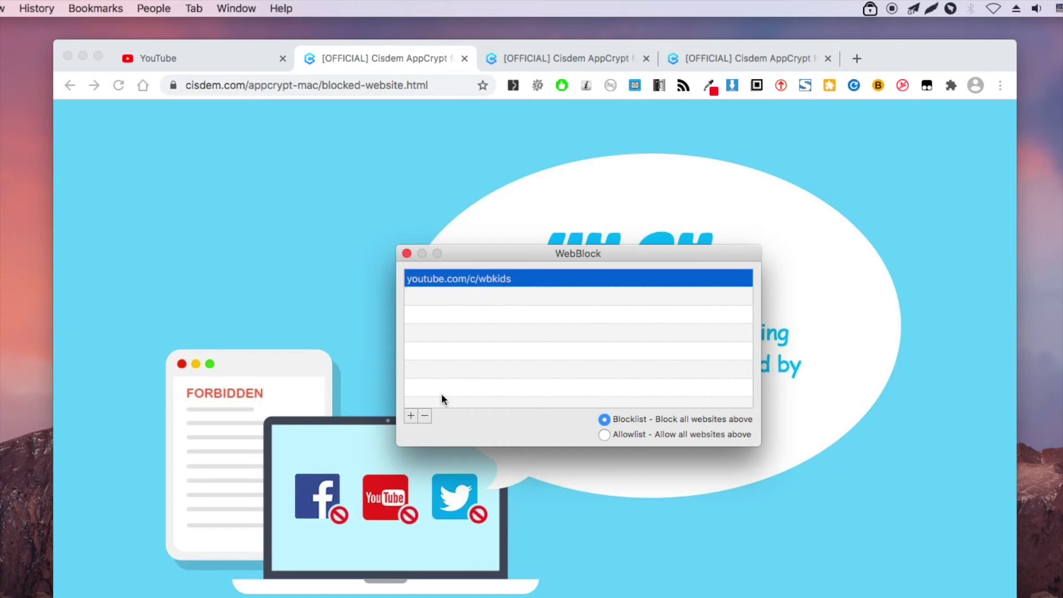
click(424, 416)
click(452, 173)
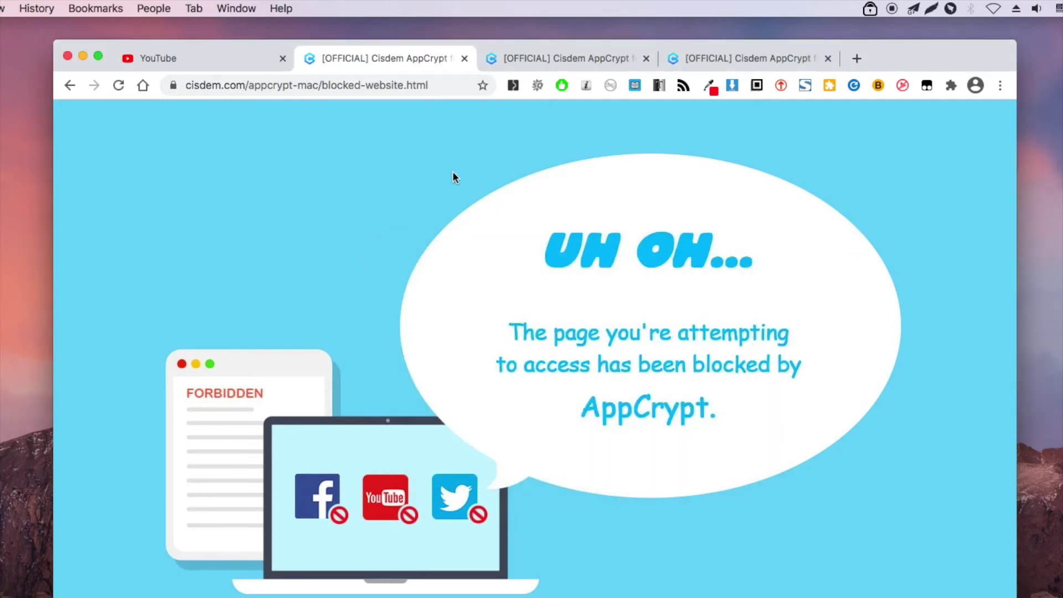
click(224, 59)
right_click(193, 327)
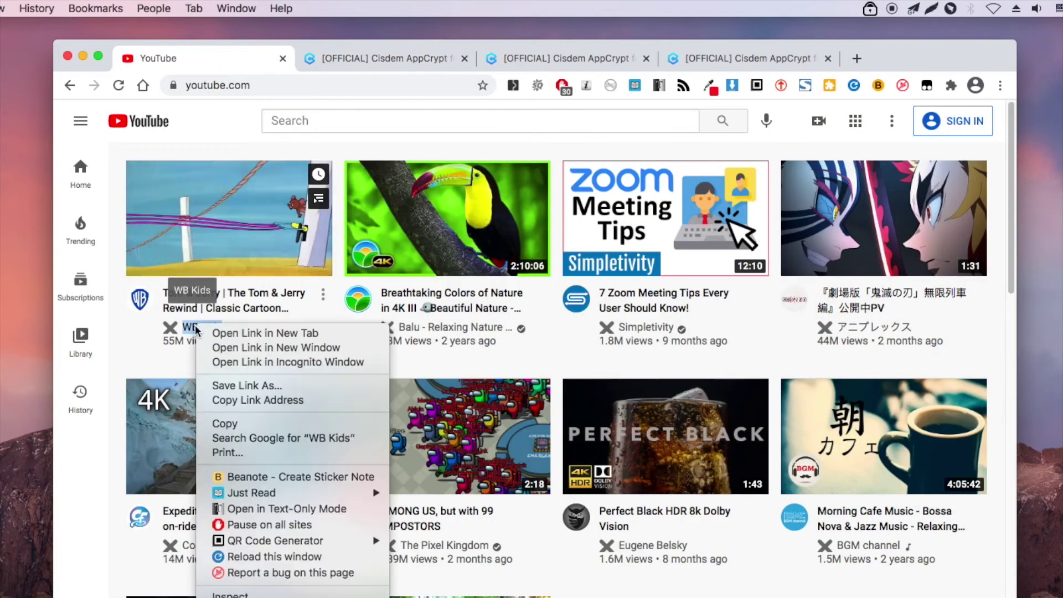
Open the WB Kids channel in a new tab and view it, now loading without the block notice.
click(224, 332)
click(374, 63)
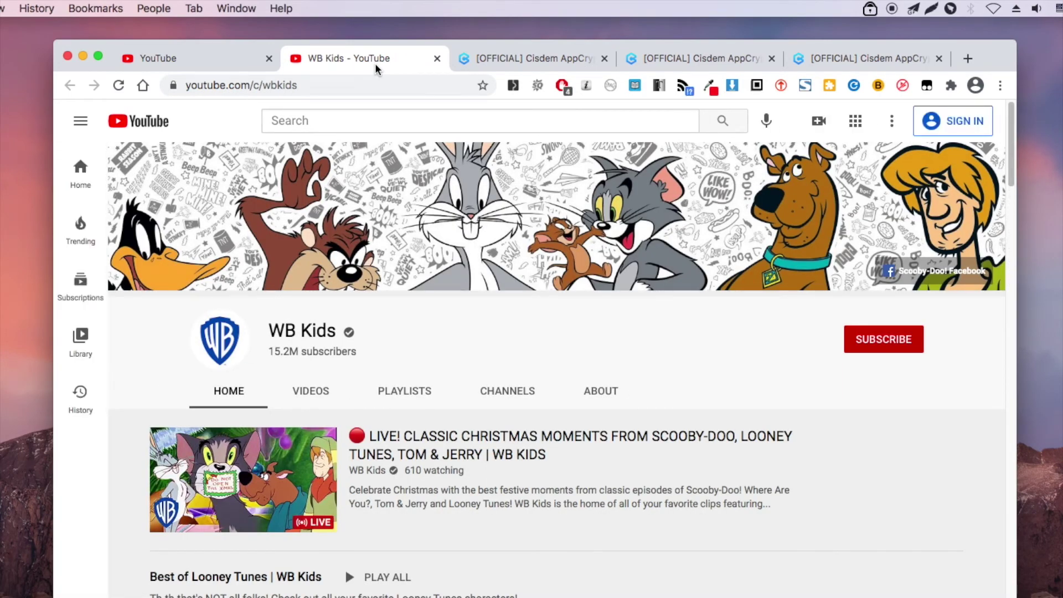
click(870, 9)
Re-enable WebBlock with the app password, close the empty blocklist window, and open Preferences.
click(882, 28)
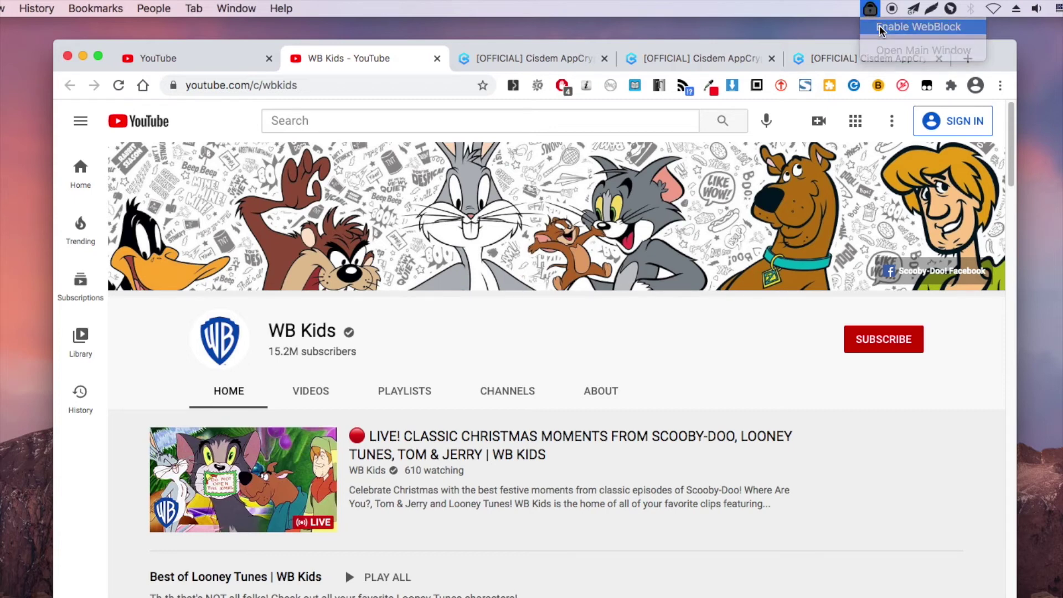
text(•••)
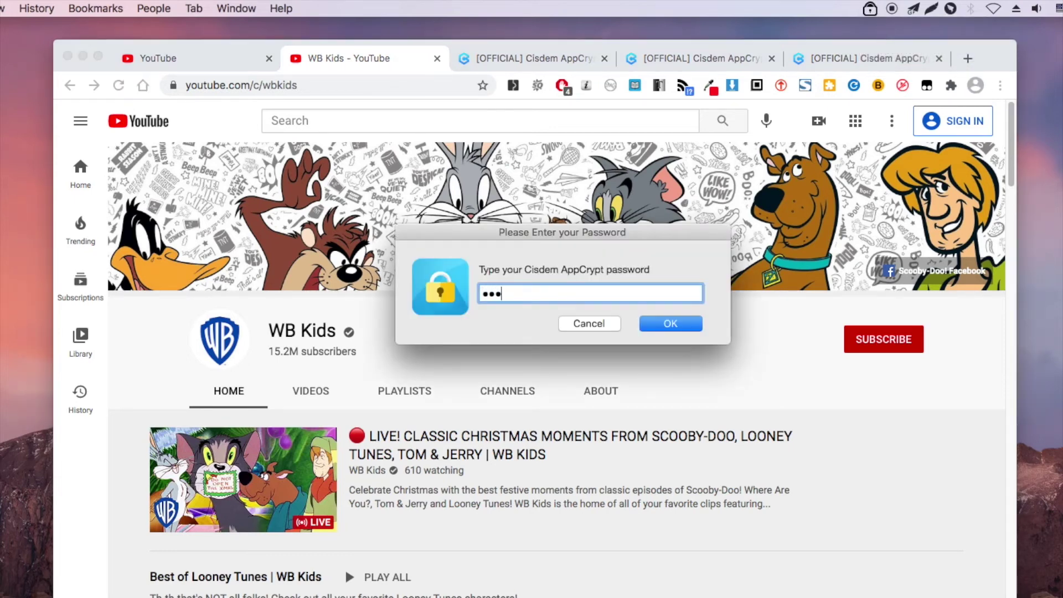
key(Return)
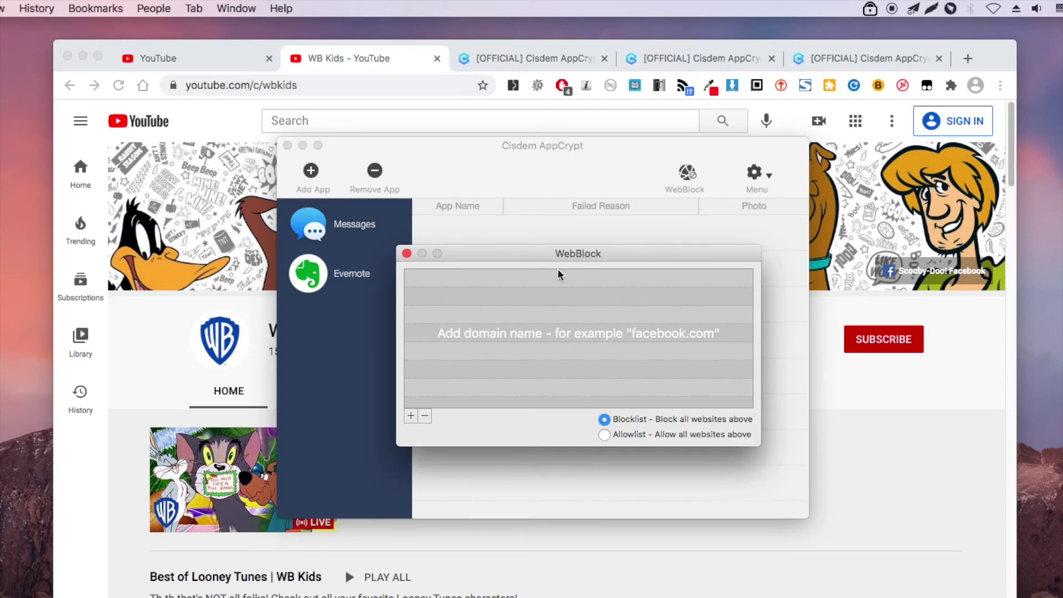
click(407, 254)
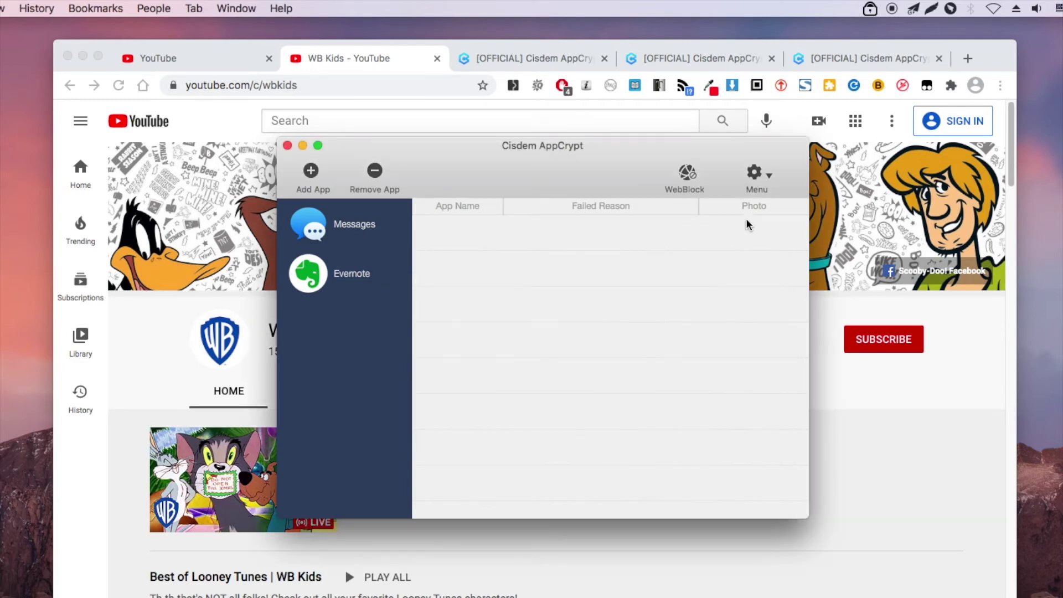
click(769, 176)
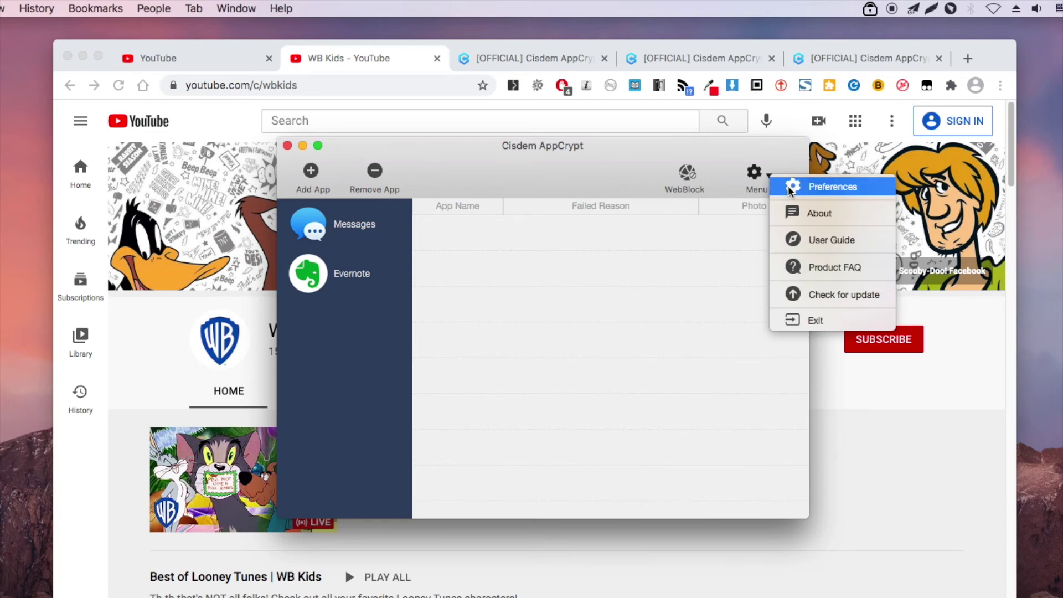
click(789, 185)
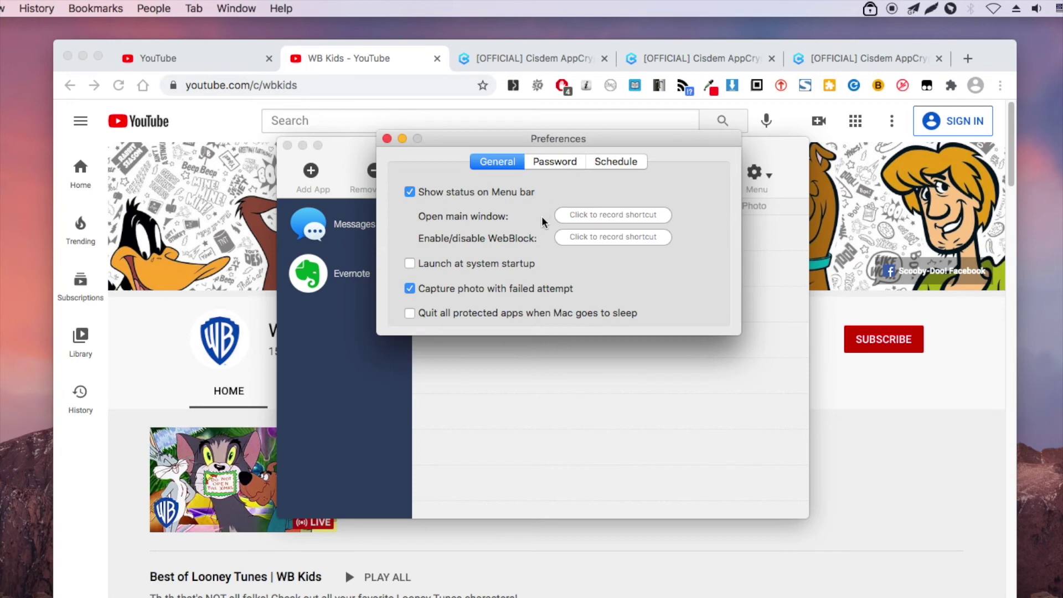
View the Password and Schedule tabs, check Messages' 09:00 AM–04:00 PM weekday schedule unchanged, then close Preferences.
click(554, 162)
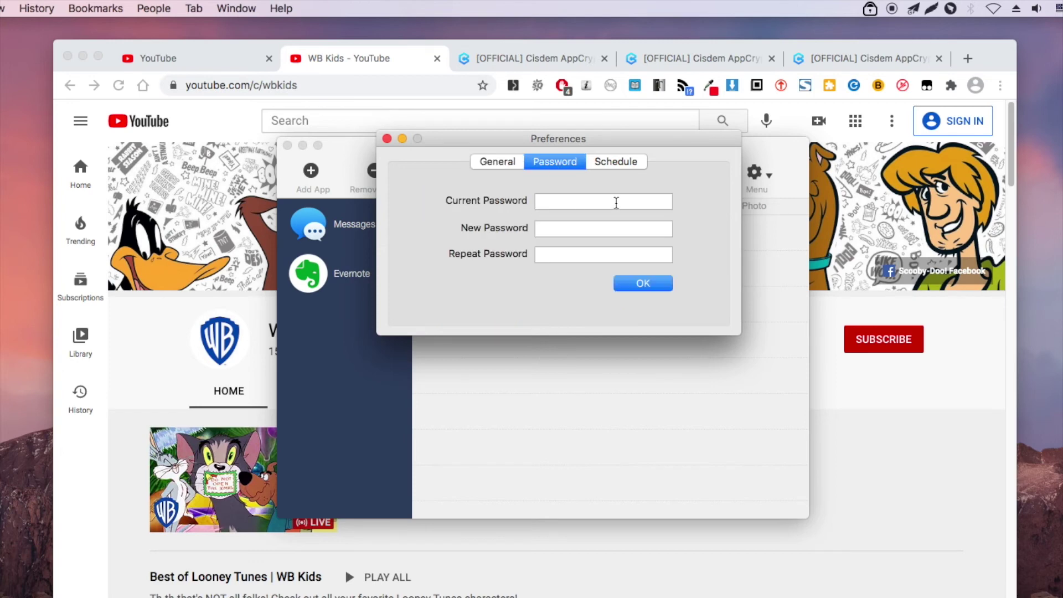
click(622, 162)
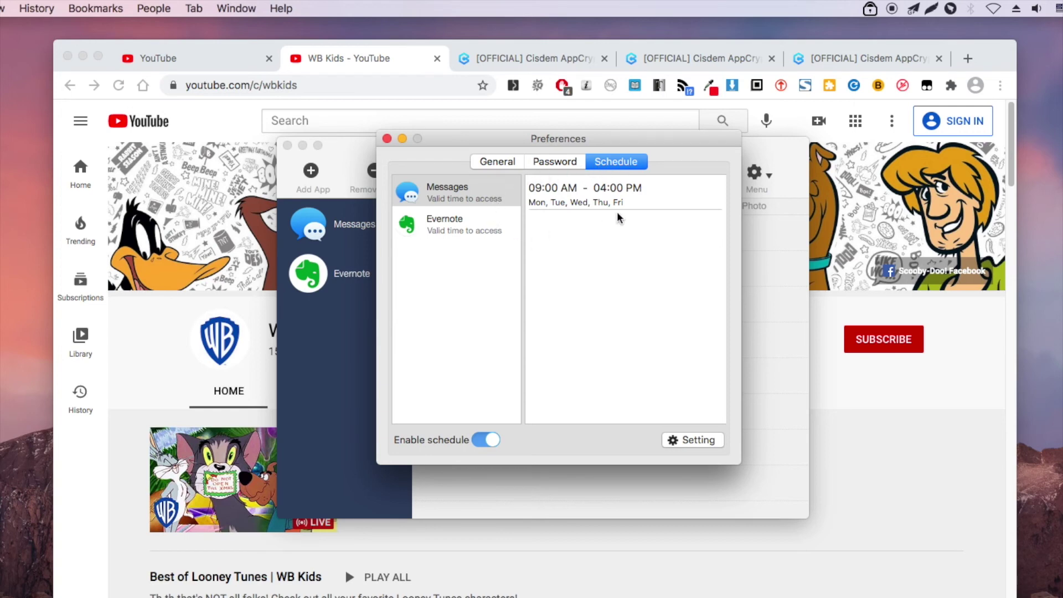
click(679, 440)
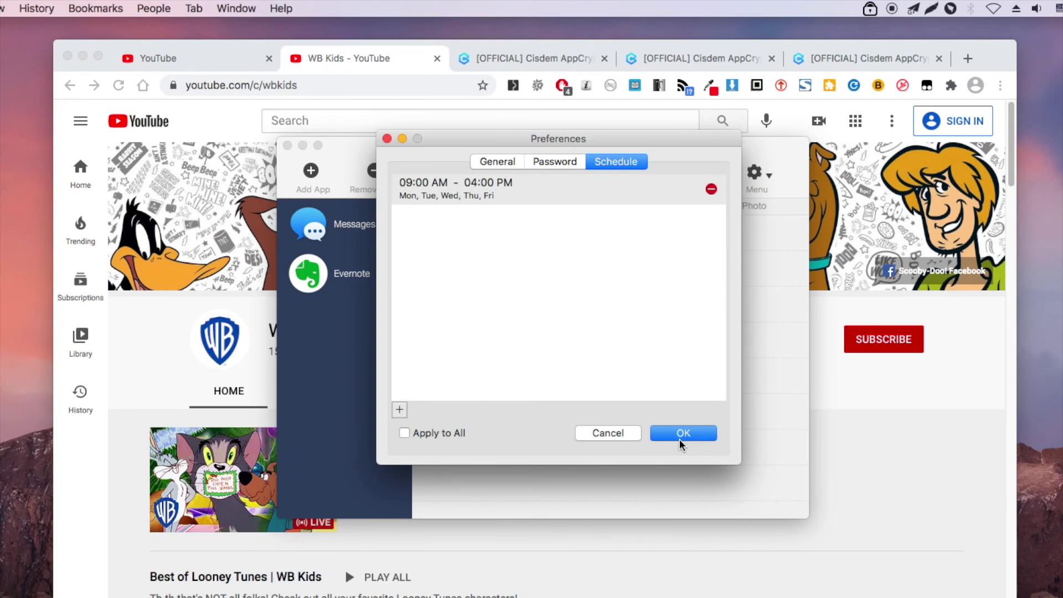
click(625, 434)
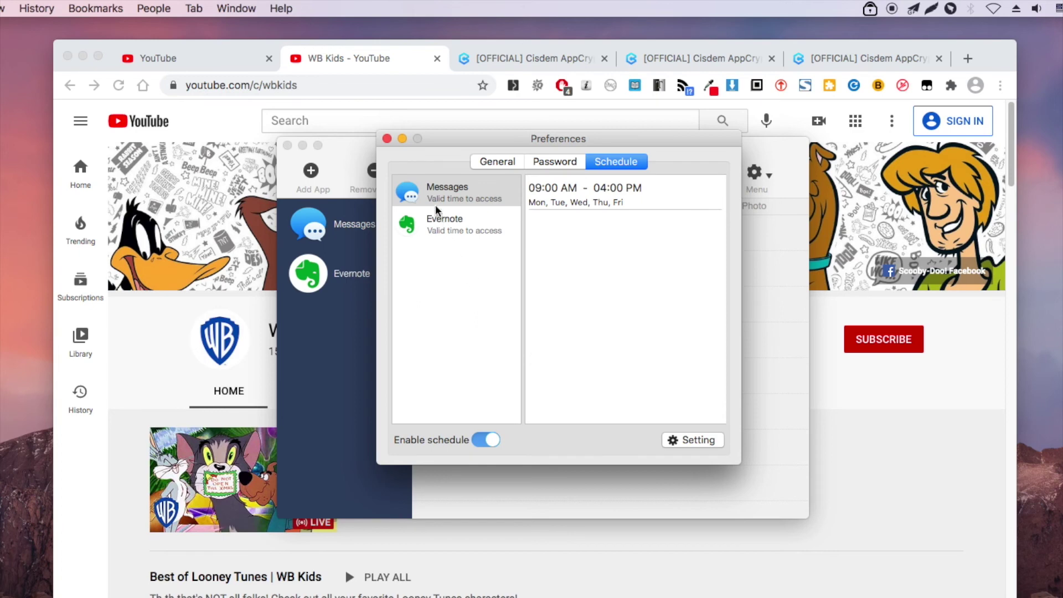
click(387, 139)
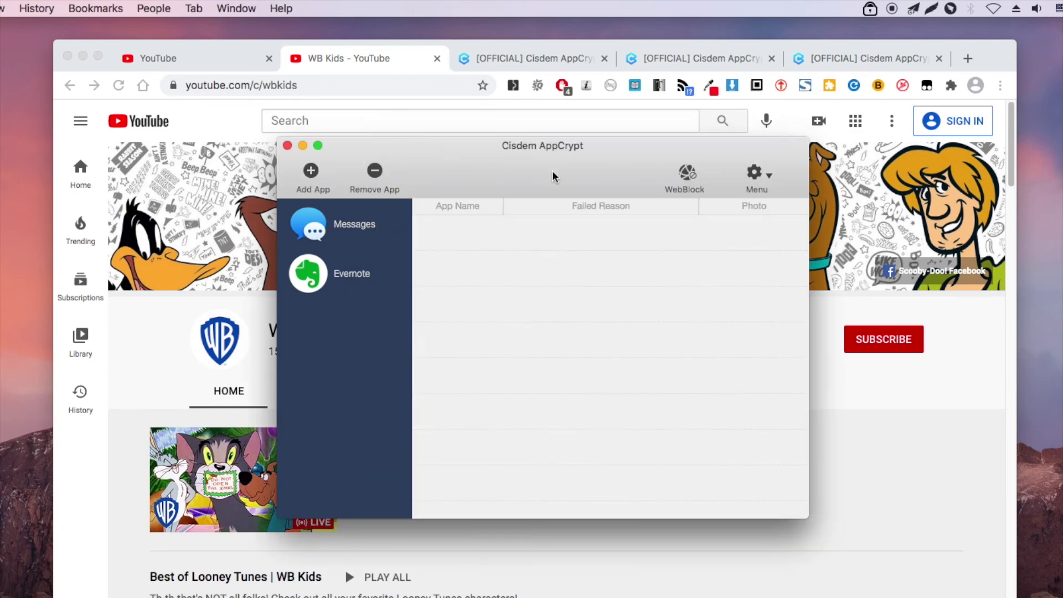
click(754, 173)
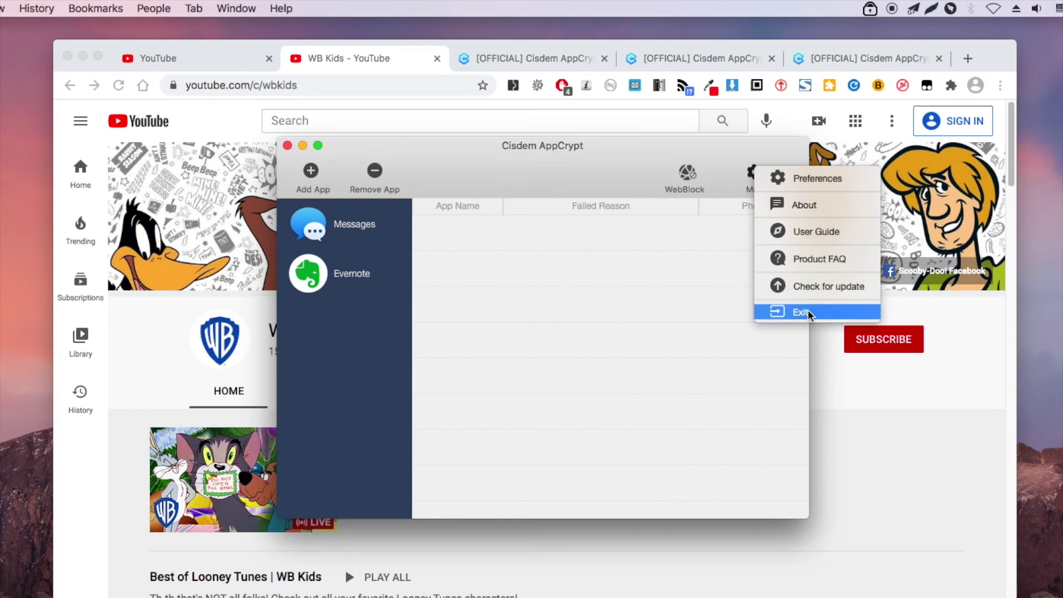
click(364, 297)
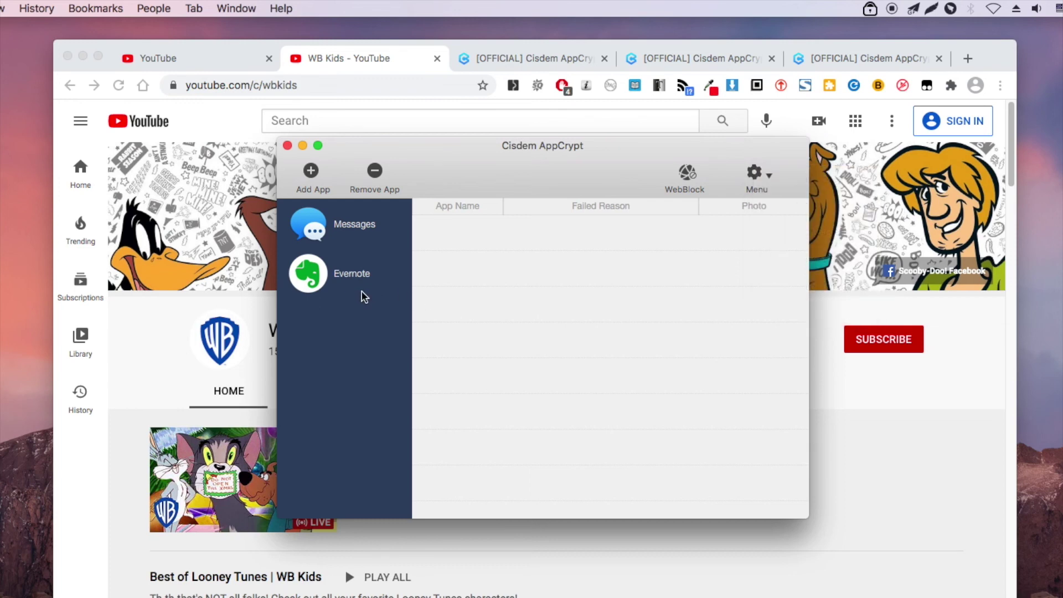